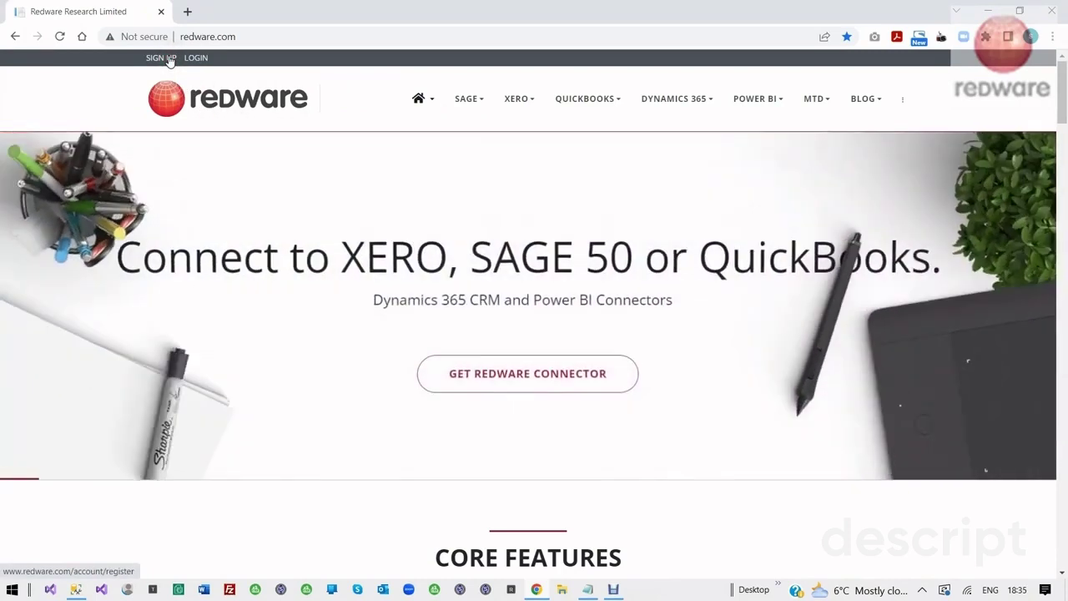
Start a Redware account sign-up, entering the account e-mail, password and the 2 plus 3 answer
{"action": "left_click", "coordinate": [168, 58]}
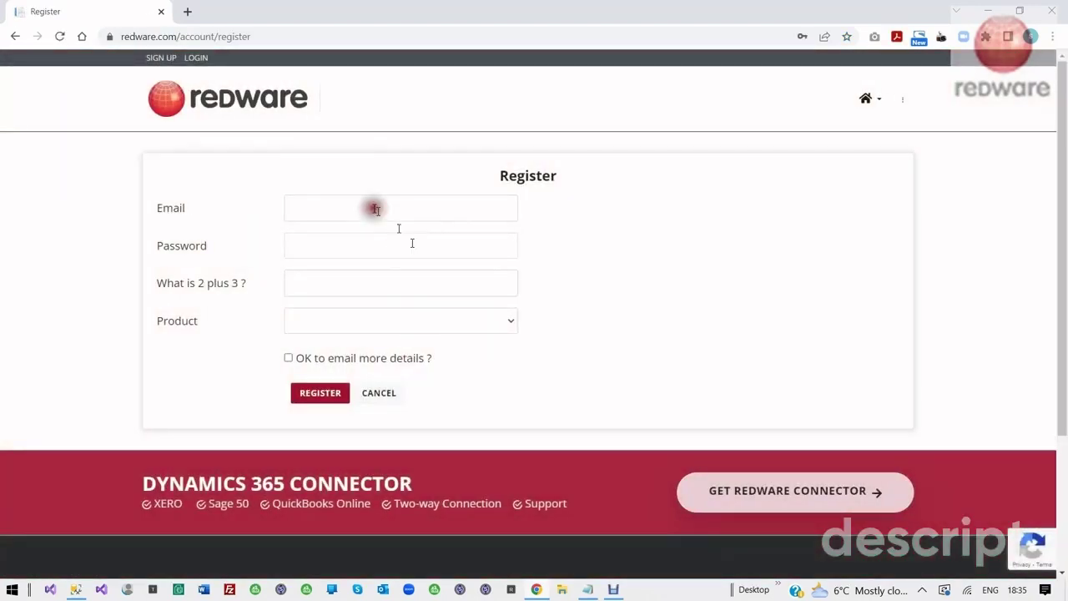
{"action": "left_click", "coordinate": [373, 208]}
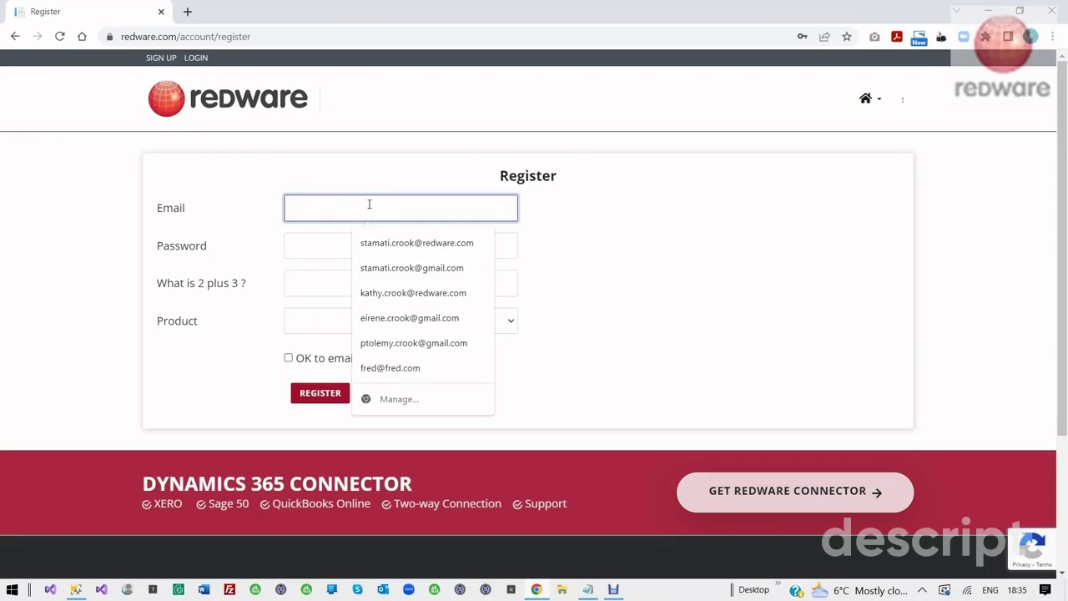
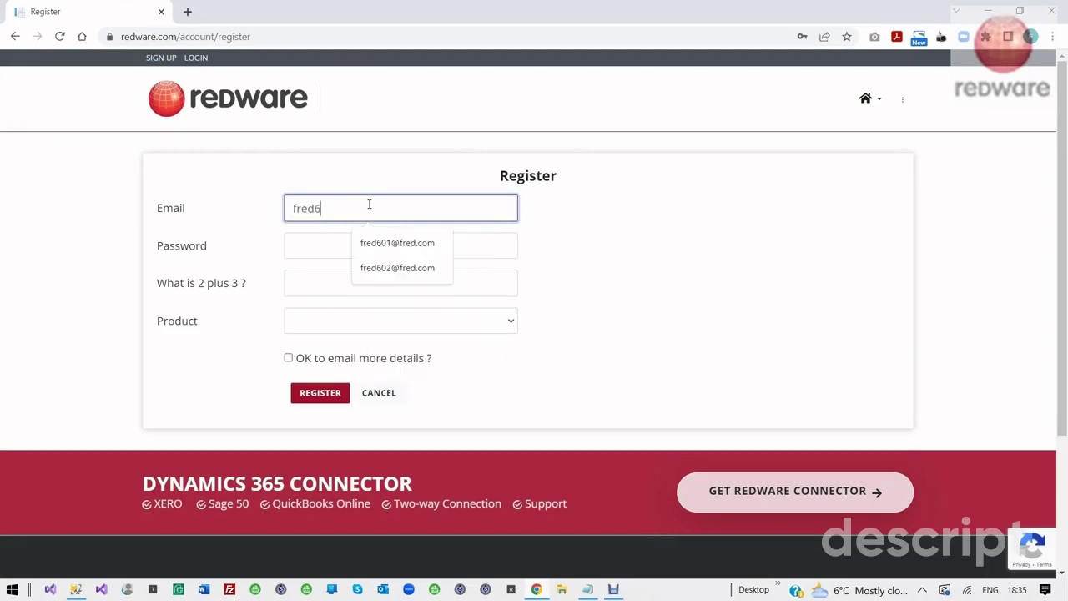
{"action": "key", "text": "Tab"}
{"action": "key", "text": "Tab"}
{"action": "type", "text": "5"}
{"action": "key", "text": "Tab"}
Choose SQL Connector for Sage 50, accept e-mails, register, and copy the issued licence serial
{"action": "left_click", "coordinate": [443, 322]}
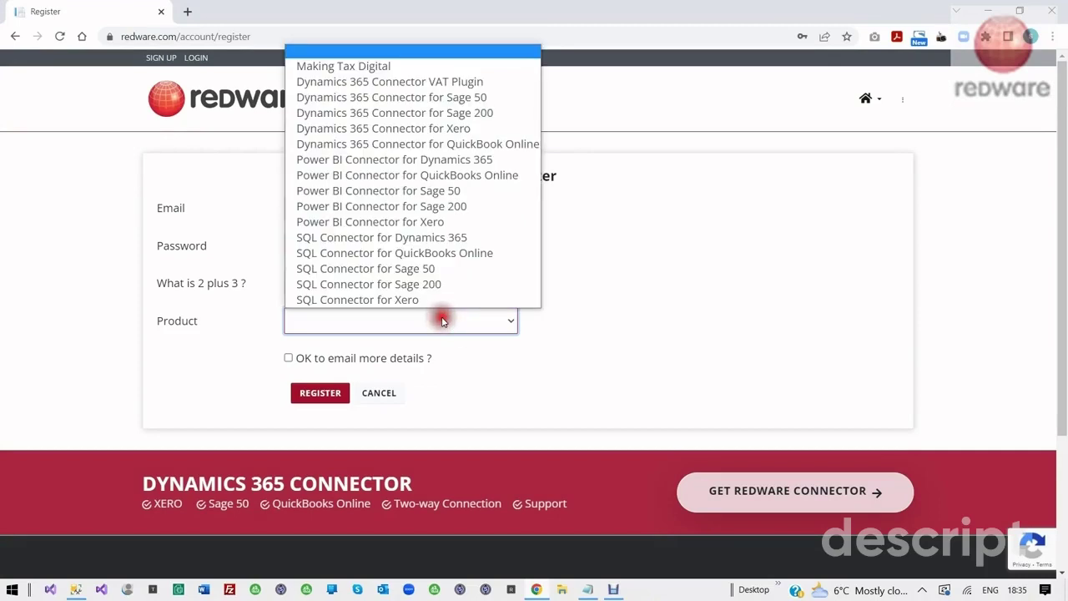
{"action": "left_click", "coordinate": [406, 269]}
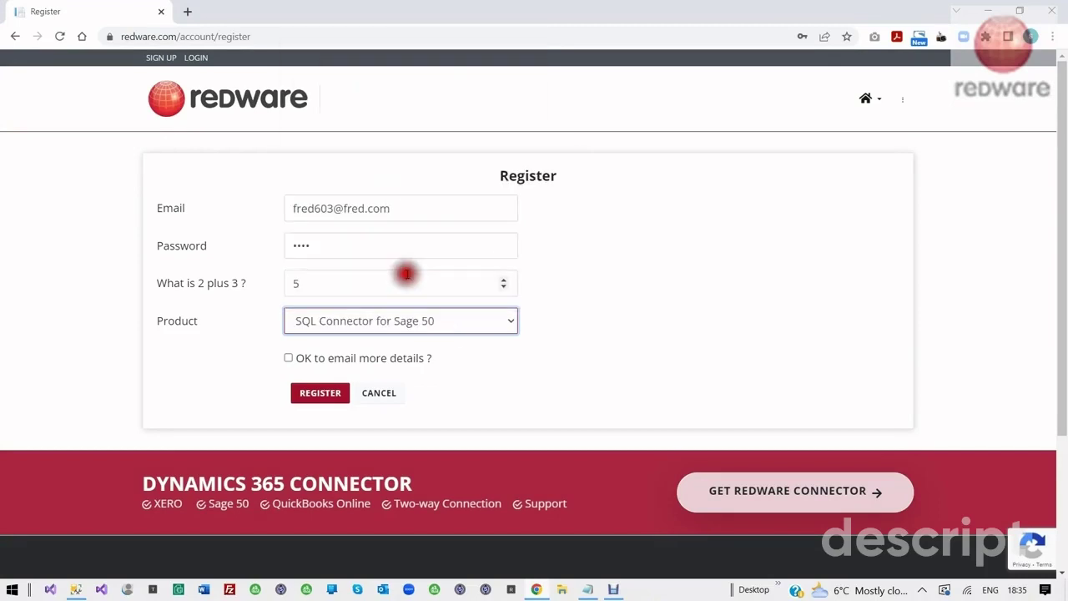
{"action": "left_click", "coordinate": [288, 359]}
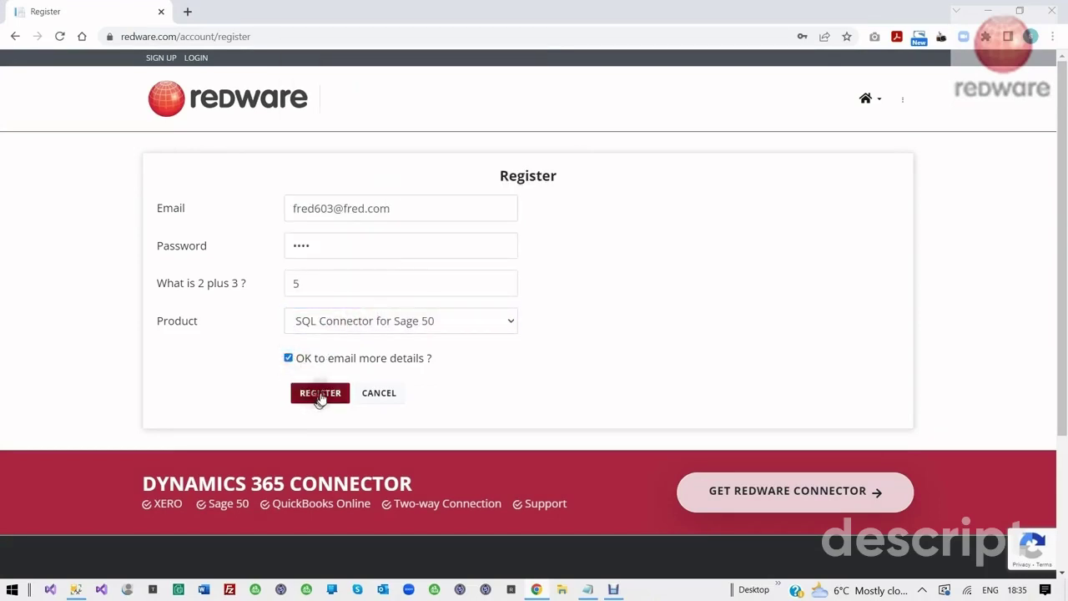
{"action": "left_click", "coordinate": [321, 393]}
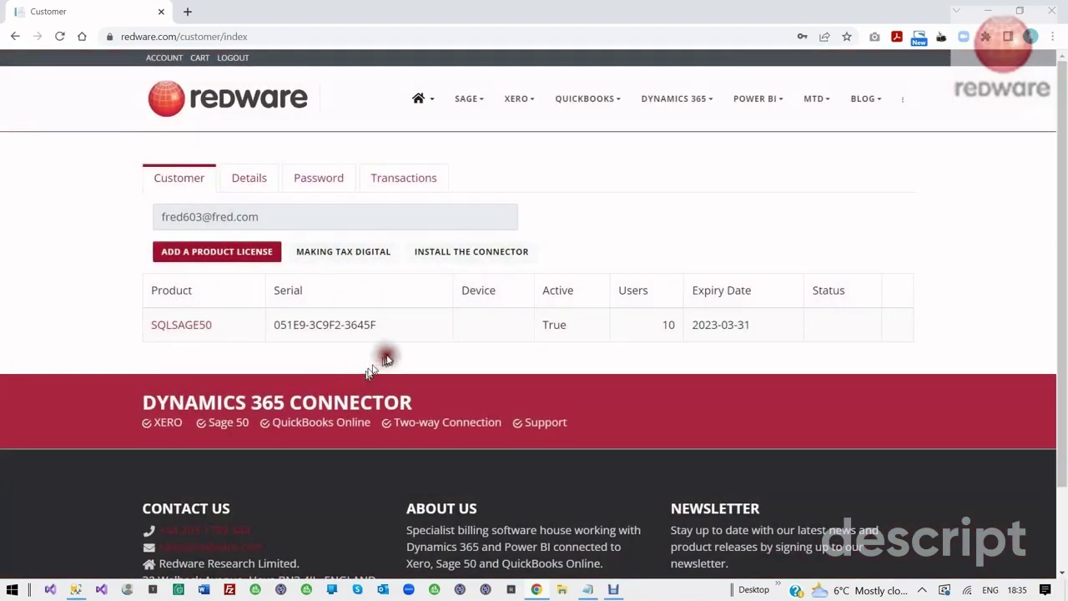
{"action": "left_click_drag", "start_coordinate": [401, 326], "coordinate": [275, 334]}
{"action": "key", "text": "ctrl+c"}
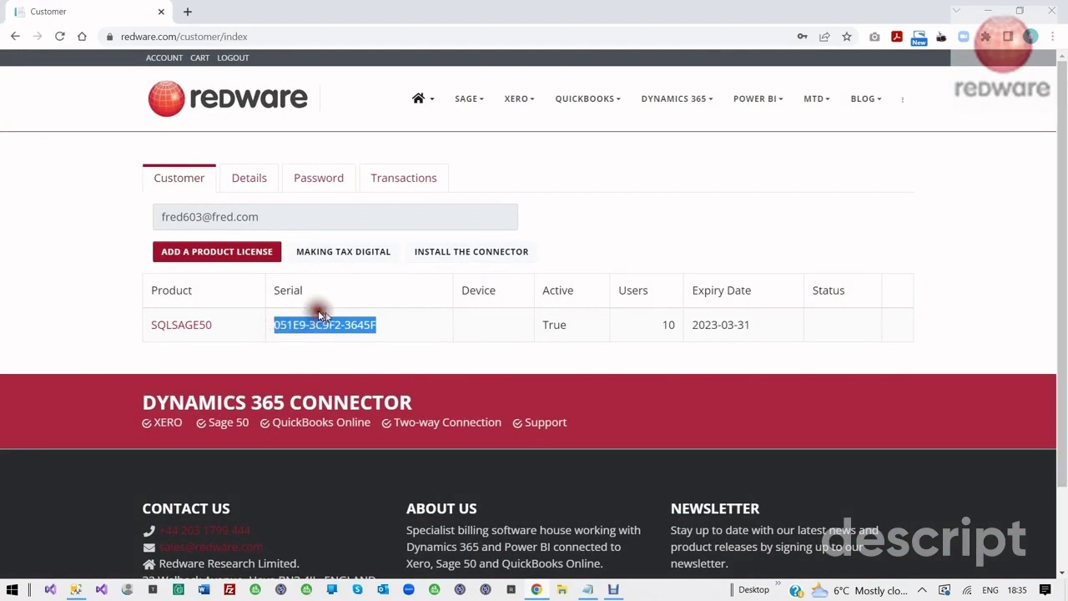
{"action": "right_click", "coordinate": [309, 324]}
Download and run the Redware Connector 6.0.95.85 installer from the install page
{"action": "left_click", "coordinate": [448, 255]}
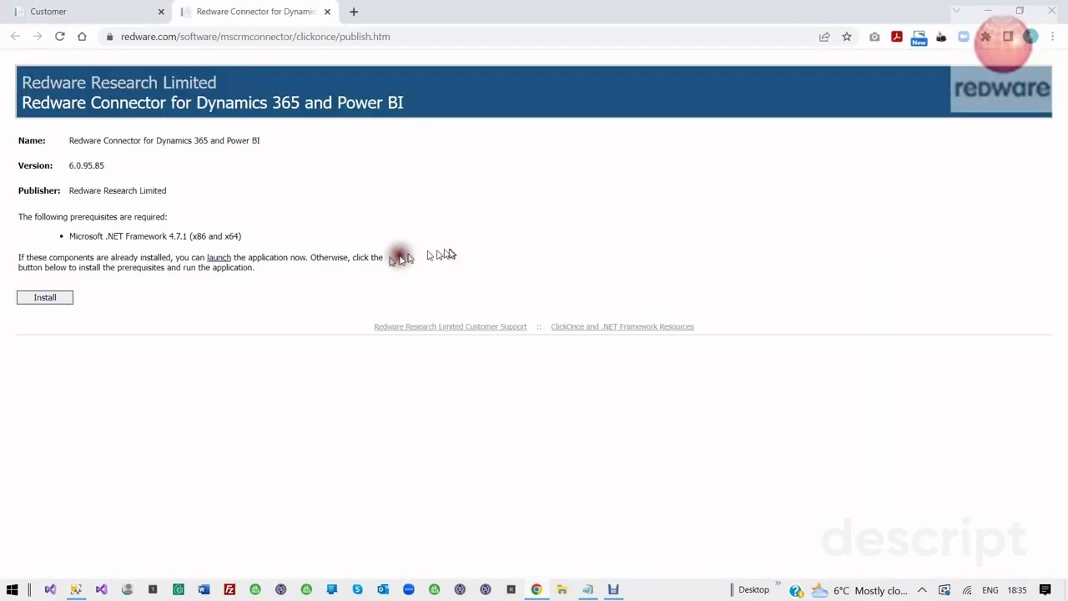
{"action": "left_click", "coordinate": [35, 303]}
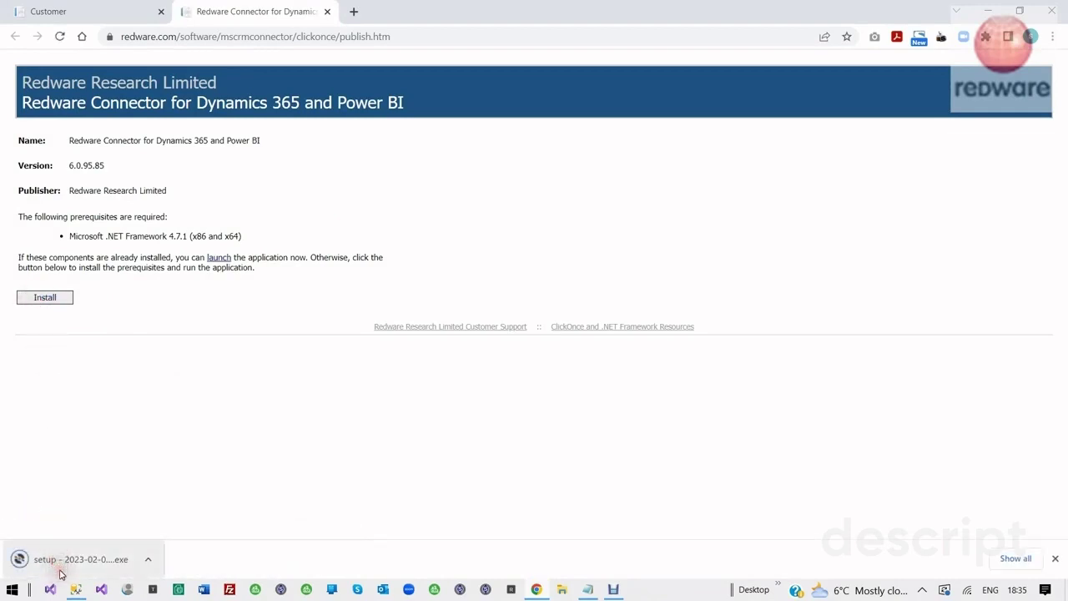
{"action": "left_click", "coordinate": [64, 567]}
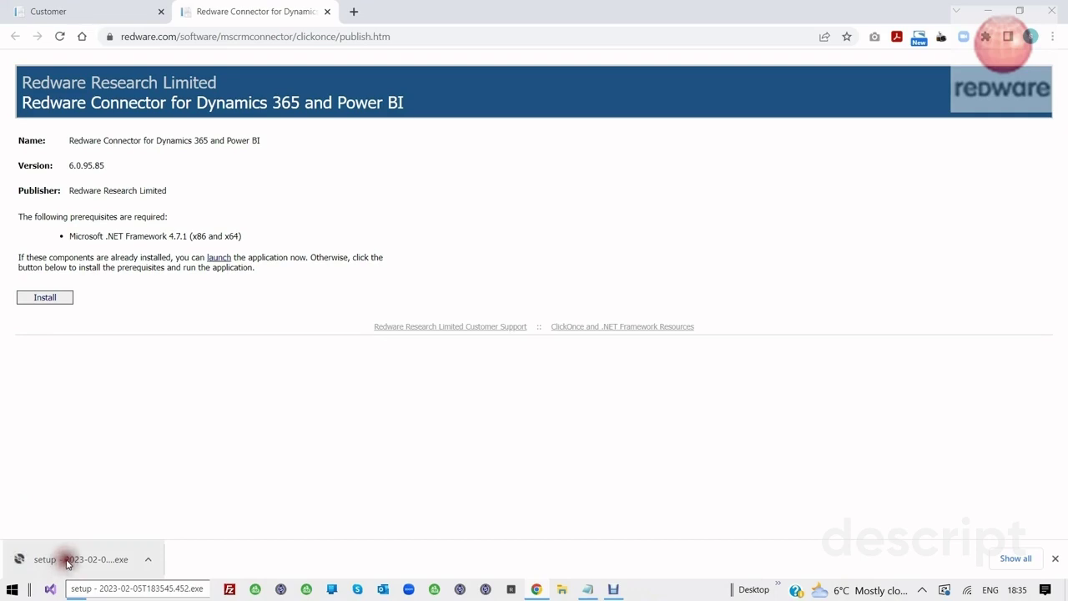
{"action": "left_click", "coordinate": [67, 563]}
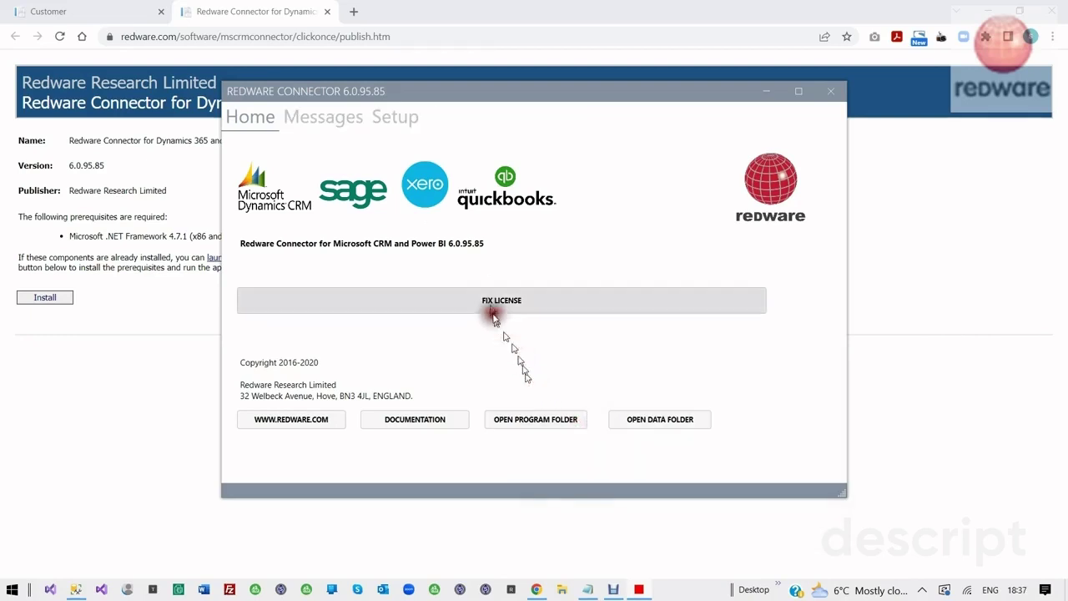
Add the copied serial under Setup > License and save the SQLSAGE50 licence for 10 users
{"action": "left_click", "coordinate": [397, 118]}
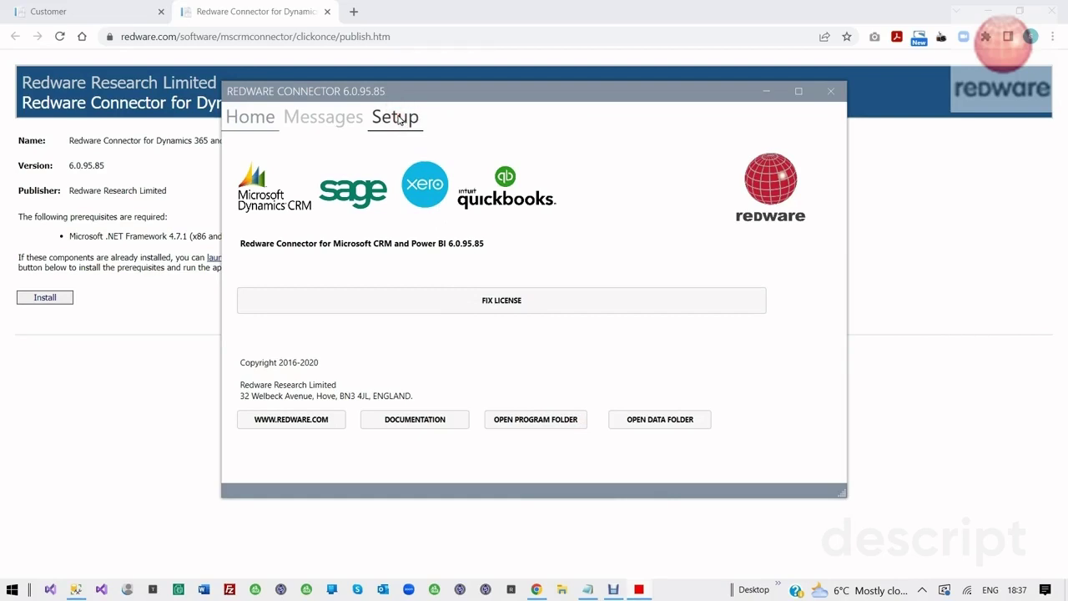
{"action": "left_click", "coordinate": [399, 118]}
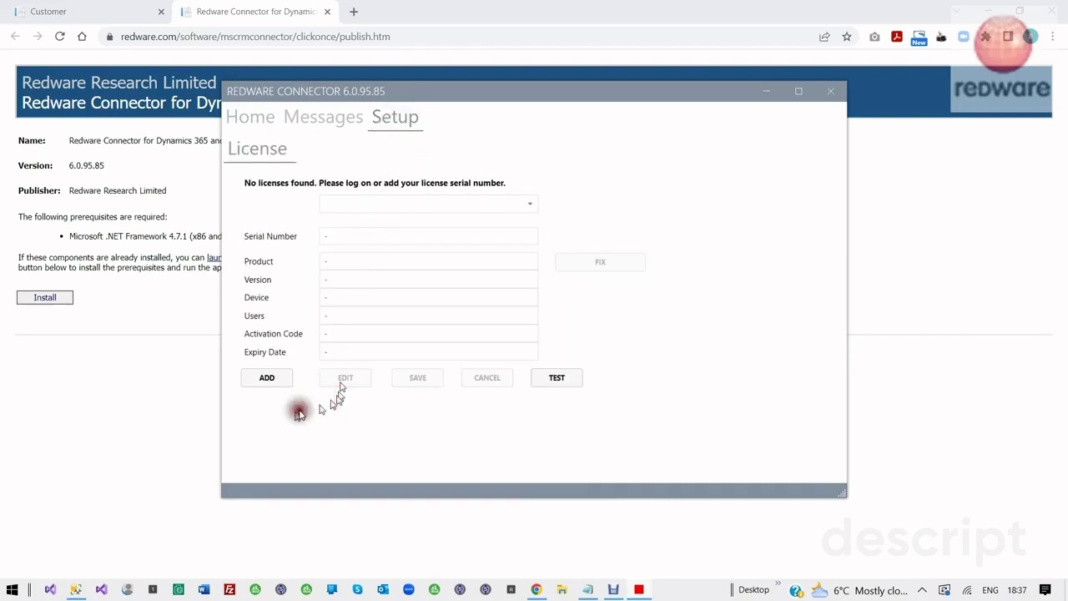
{"action": "left_click", "coordinate": [272, 382]}
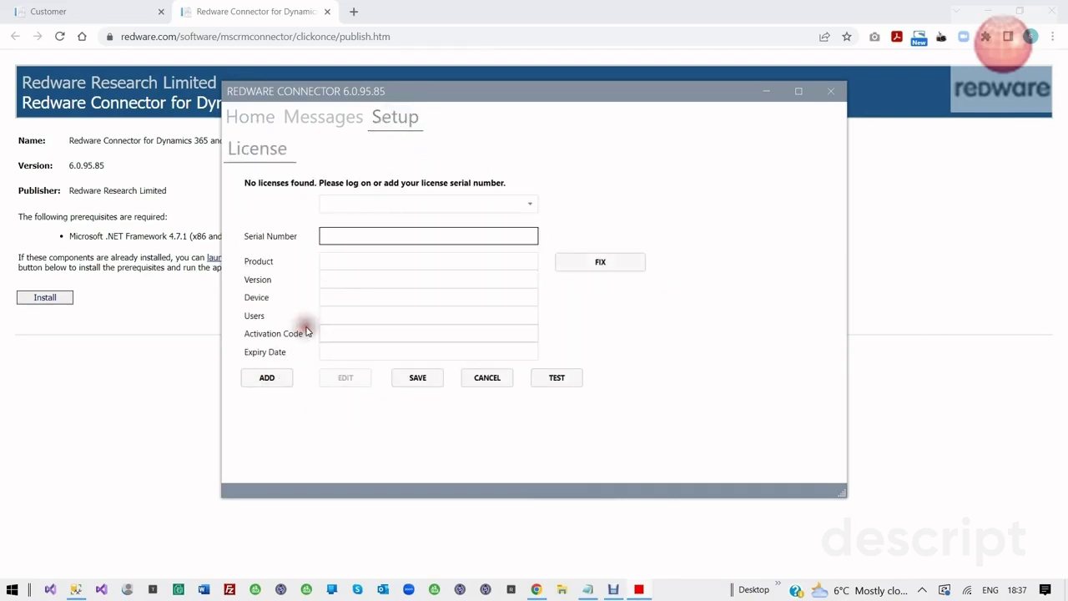
{"action": "key", "text": "ctrl+v"}
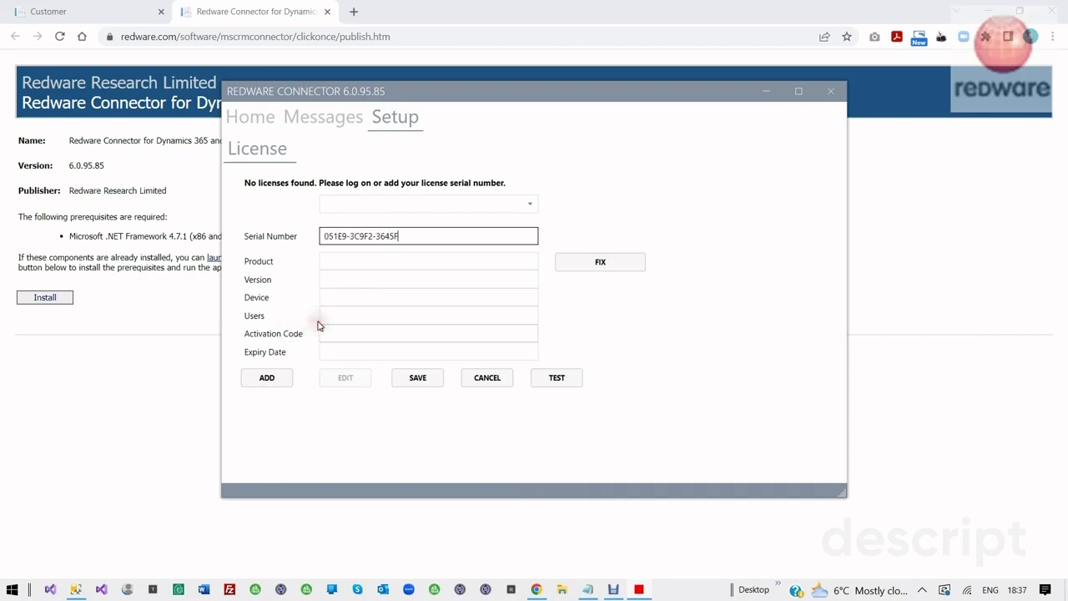
{"action": "left_click", "coordinate": [419, 378]}
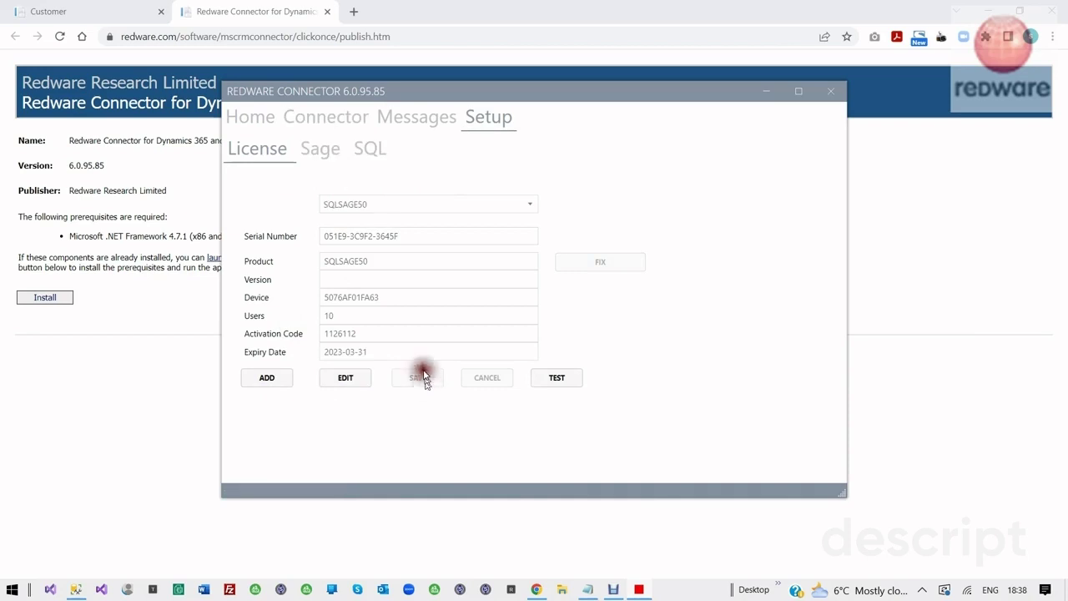
{"action": "left_click", "coordinate": [316, 150]}
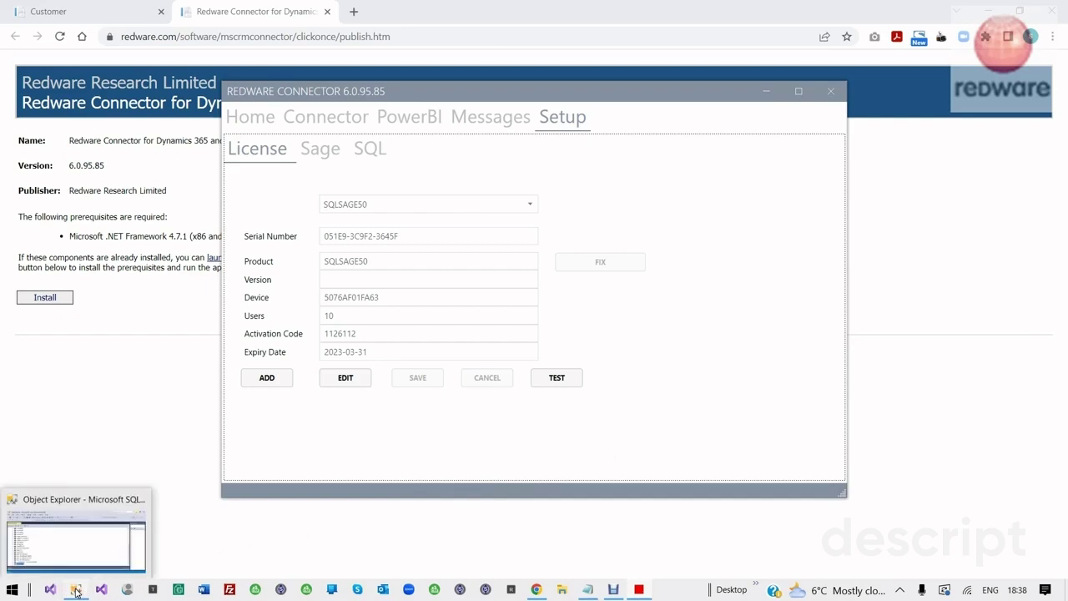
Create a new database named connector17 under Databases in SQL Server Management Studio
{"action": "left_click", "coordinate": [75, 589]}
{"action": "scroll", "coordinate": [249, 276], "scroll_direction": "up", "scroll_amount": 7}
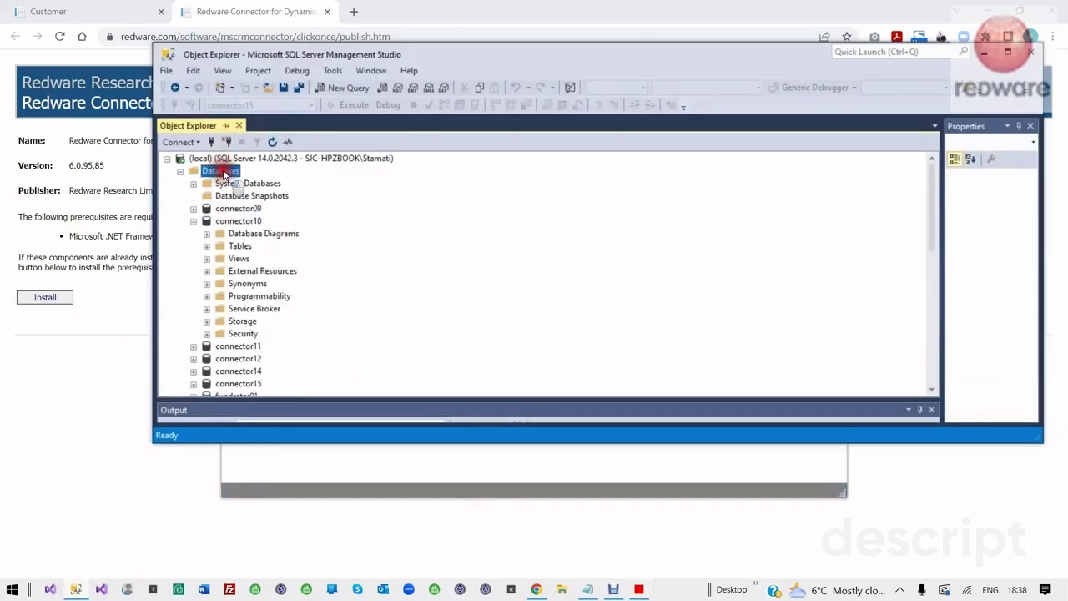
{"action": "right_click", "coordinate": [224, 173]}
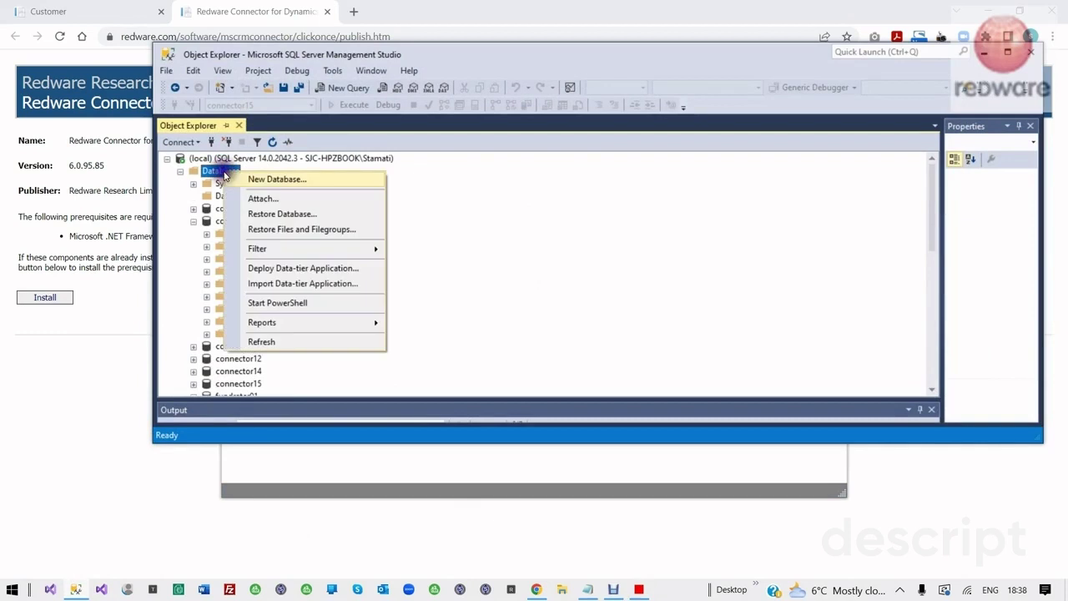
{"action": "left_click", "coordinate": [274, 181]}
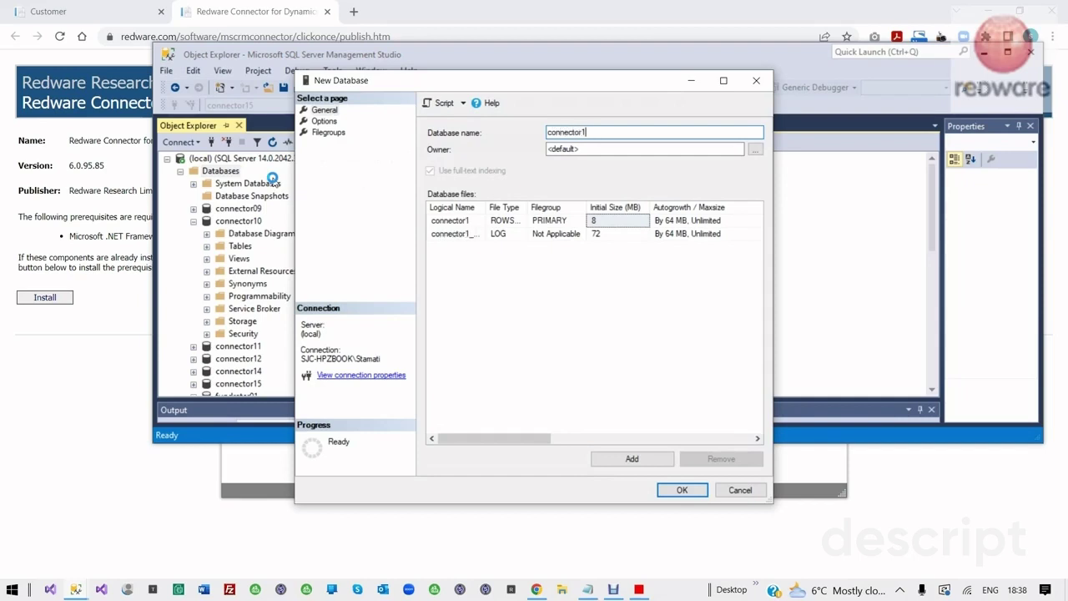
{"action": "left_click", "coordinate": [680, 490]}
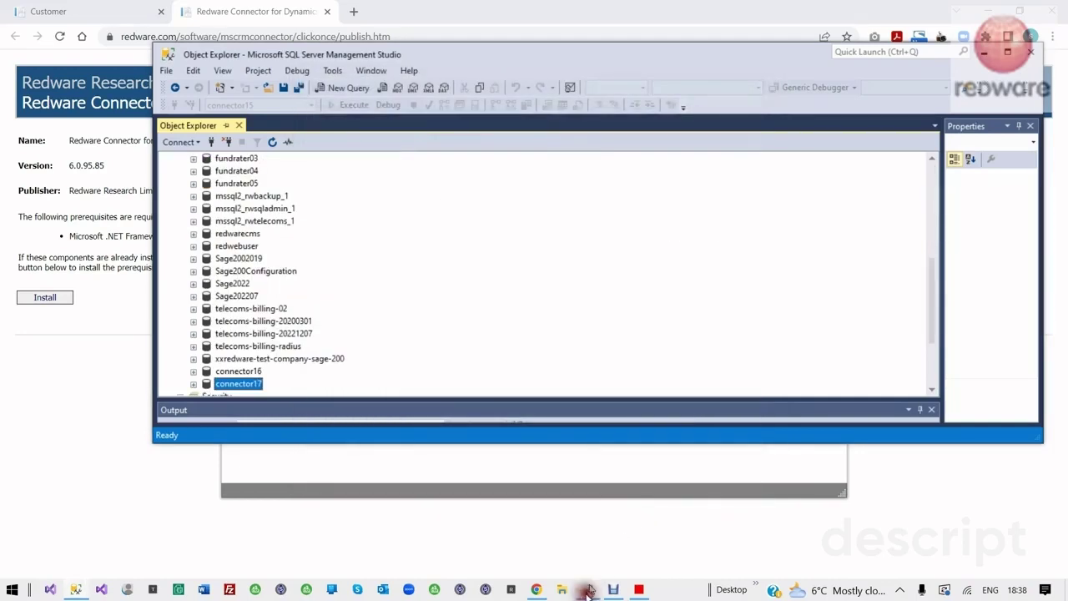
Change the Notepad connection string to database=connector17 and select the whole line
{"action": "left_click", "coordinate": [588, 591]}
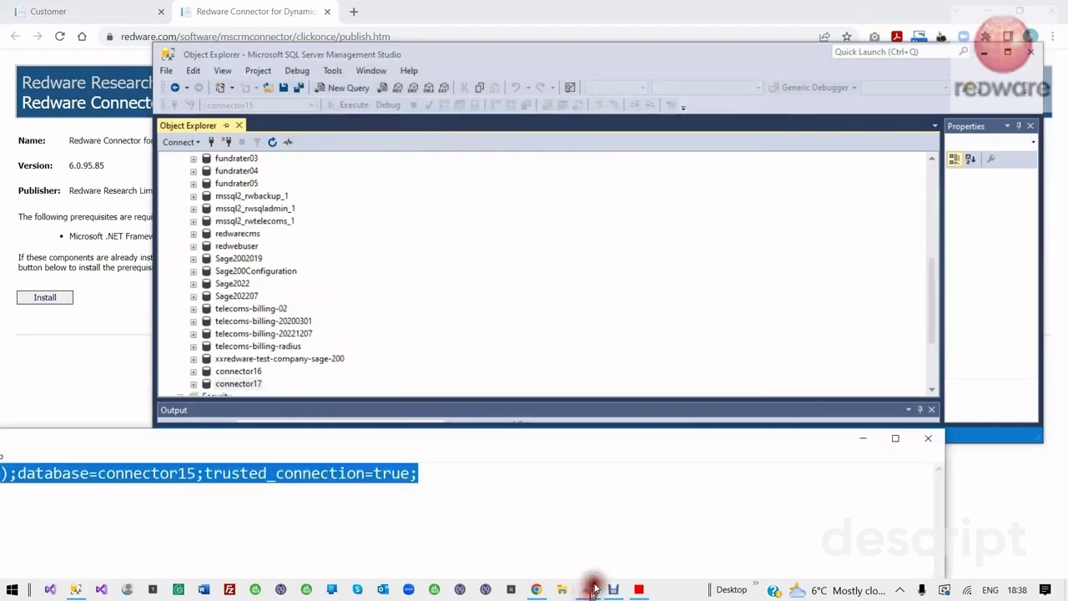
{"action": "left_click_drag", "start_coordinate": [317, 444], "coordinate": [579, 389]}
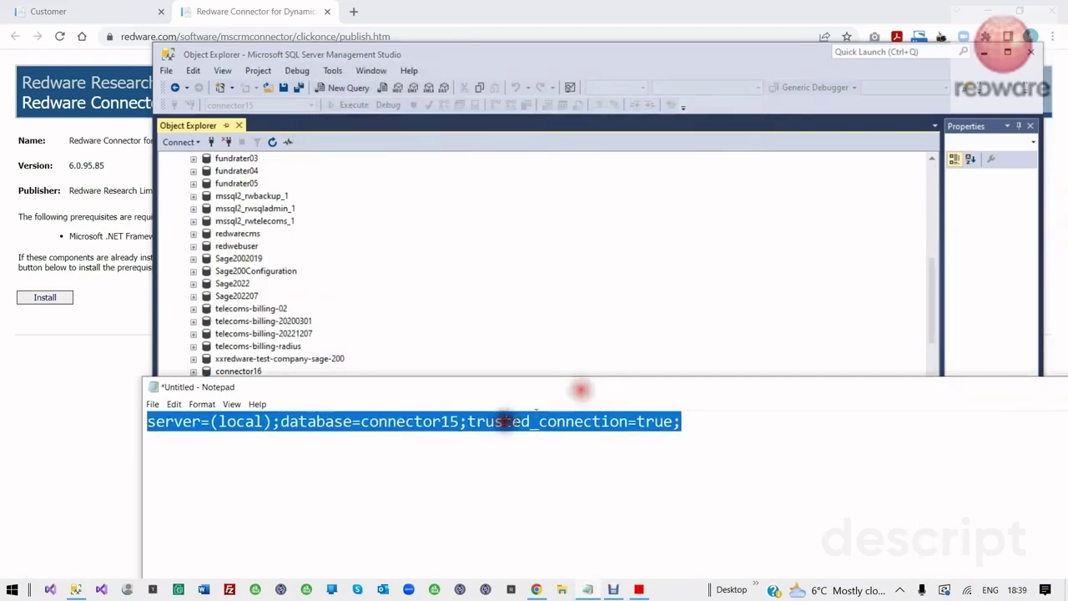
{"action": "left_click", "coordinate": [449, 422]}
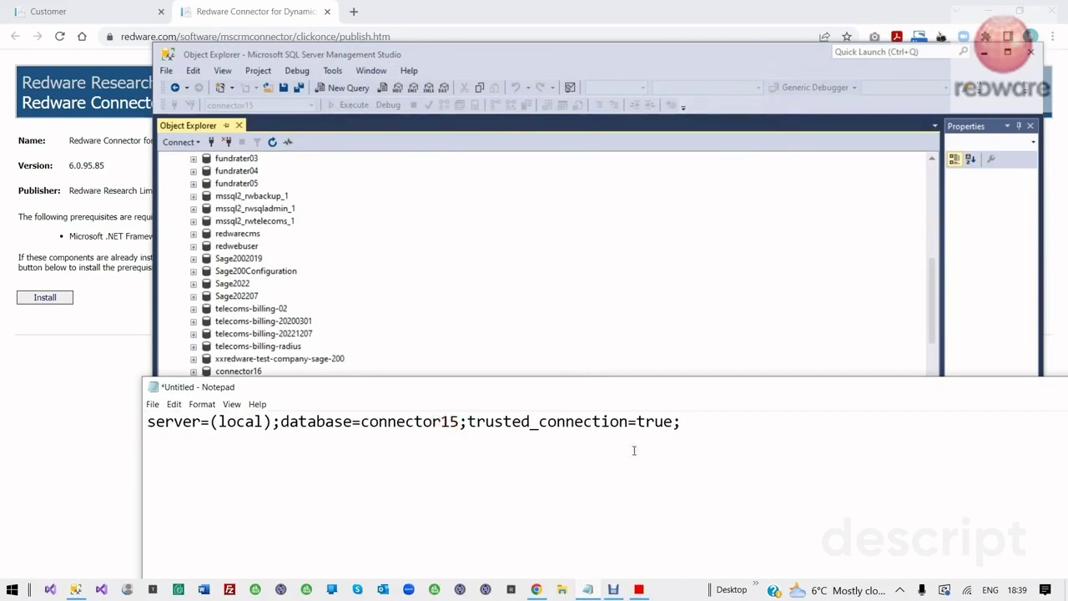
{"action": "left_click_drag", "start_coordinate": [764, 427], "coordinate": [50, 404]}
{"action": "key", "text": "ctrl+c"}
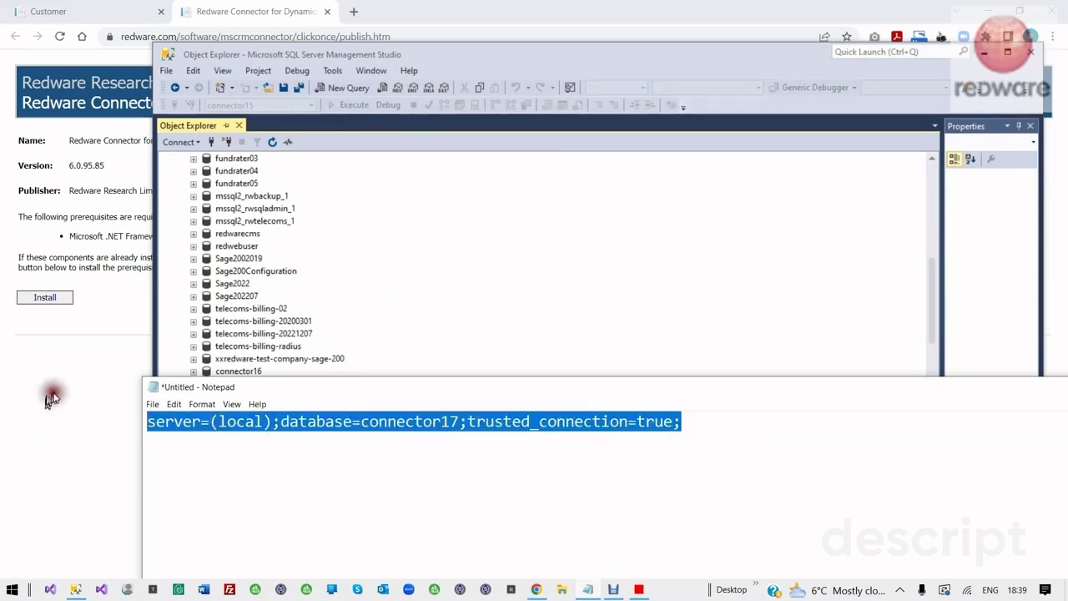
{"action": "left_click", "coordinate": [487, 56]}
{"action": "left_click_drag", "start_coordinate": [487, 56], "coordinate": [714, 426]}
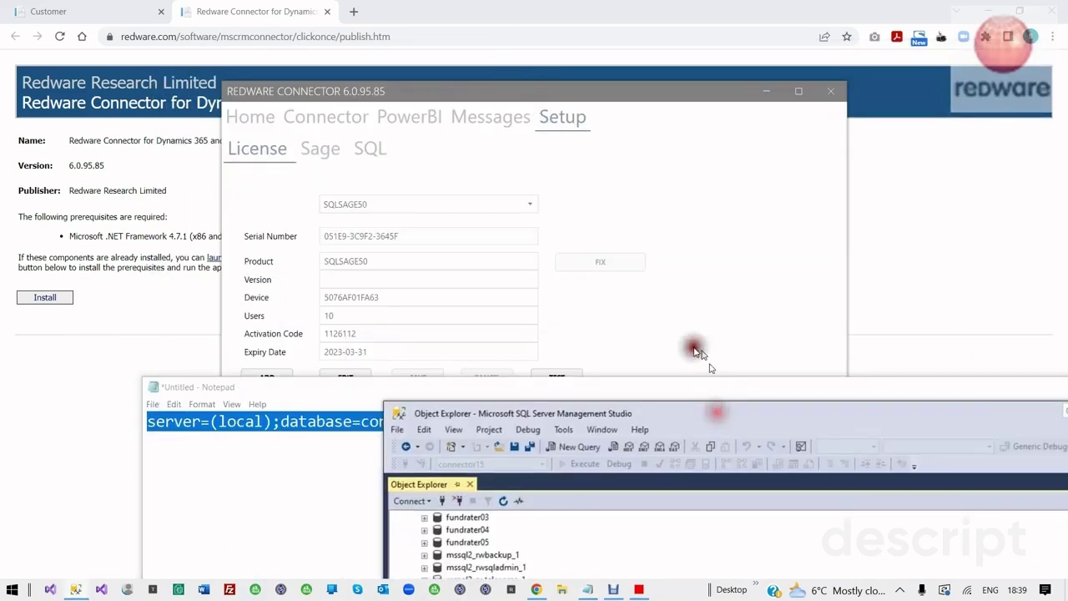
Set the SQL connection to SQLSERVER with the connector17 connection string, test it and save
{"action": "left_click", "coordinate": [687, 324]}
{"action": "left_click", "coordinate": [372, 153]}
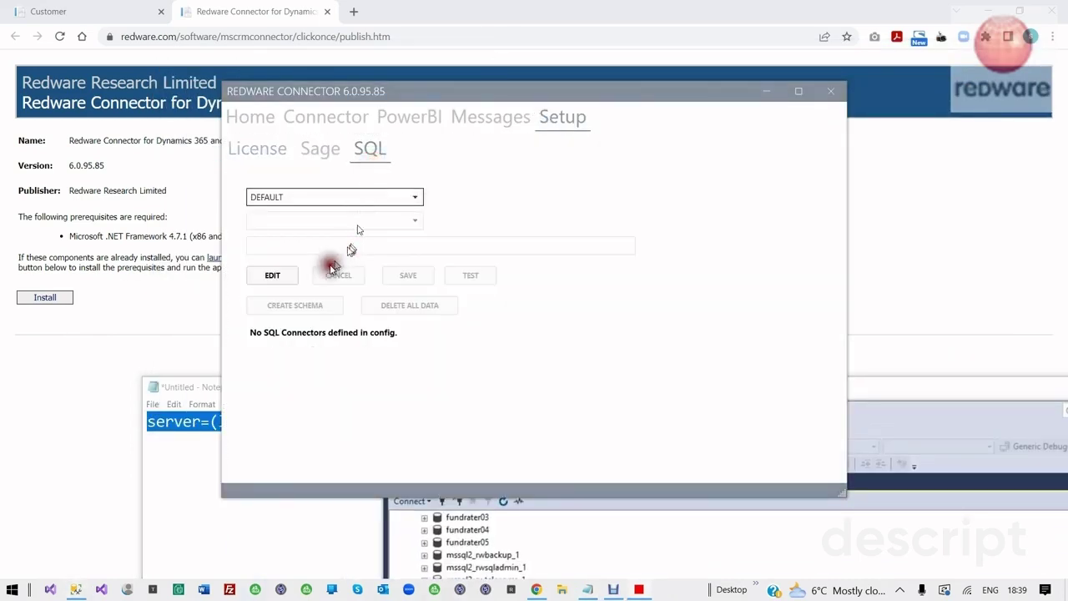
{"action": "left_click", "coordinate": [289, 280]}
{"action": "left_click", "coordinate": [293, 219]}
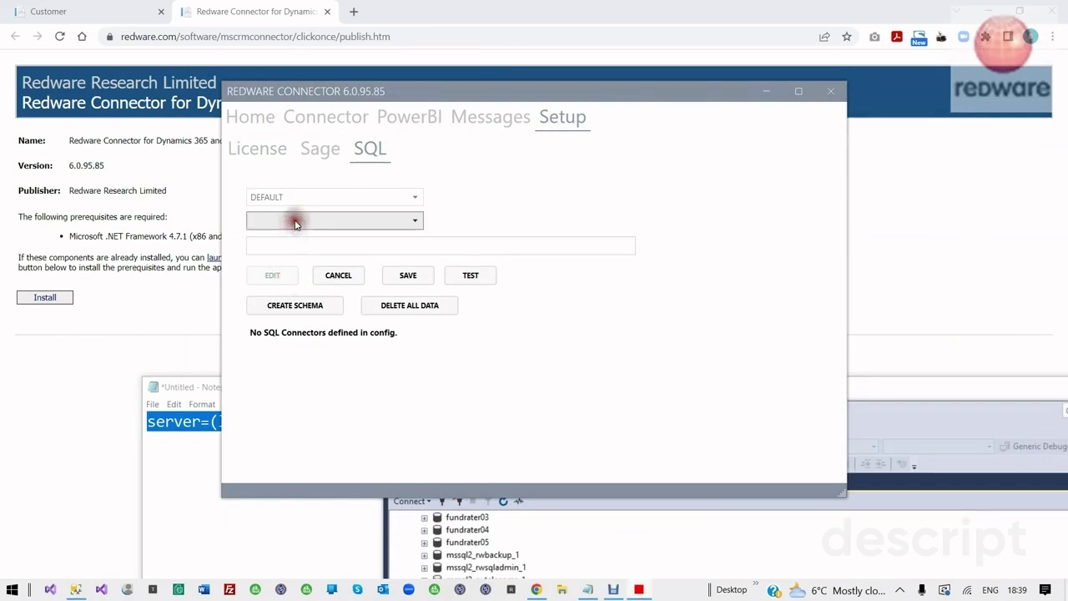
{"action": "left_click", "coordinate": [283, 255]}
{"action": "left_click", "coordinate": [293, 246]}
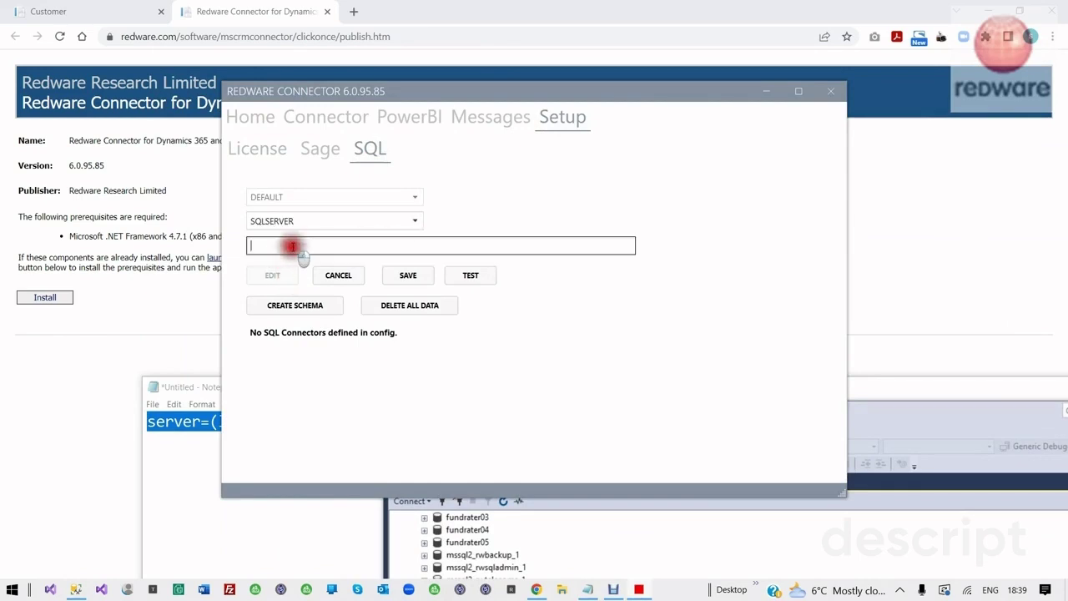
{"action": "key", "text": "ctrl+v"}
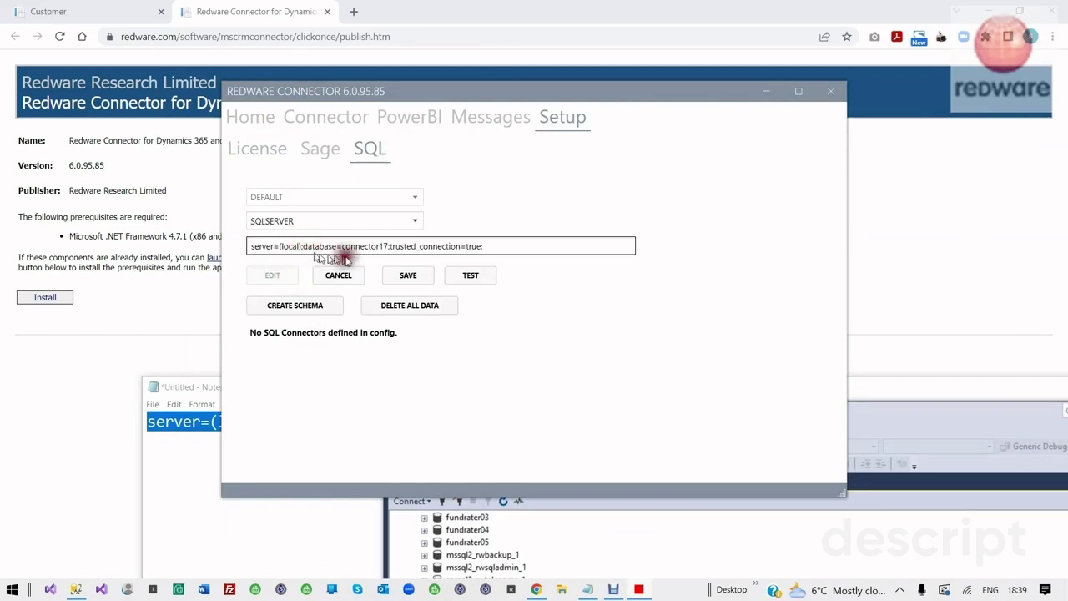
{"action": "left_click", "coordinate": [464, 279]}
{"action": "left_click", "coordinate": [408, 282]}
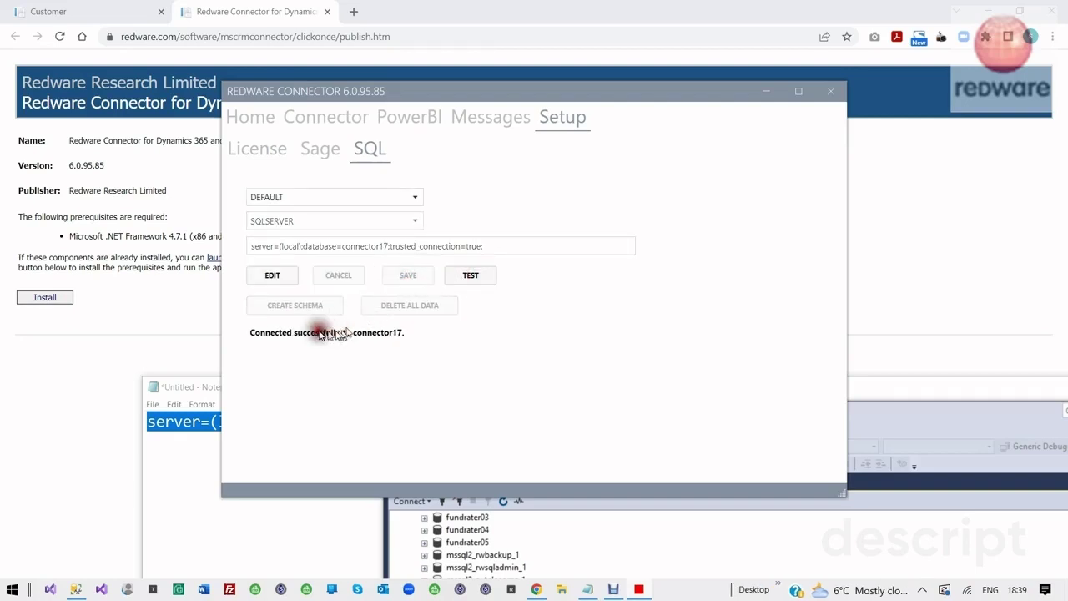
Create the database schema in connector17 from the SQL setup page
{"action": "left_click", "coordinate": [280, 276]}
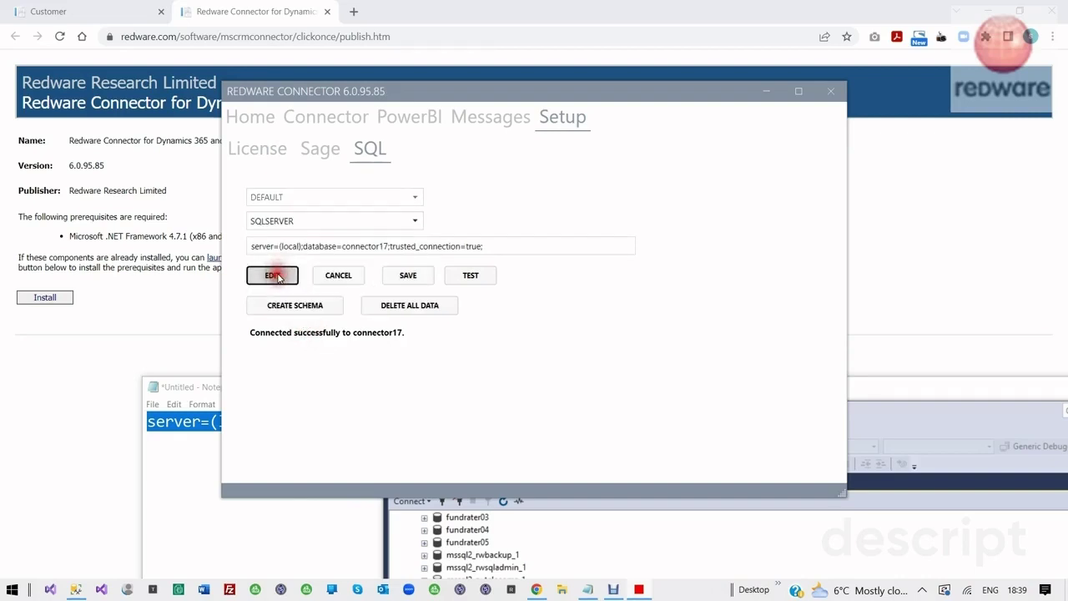
{"action": "left_click", "coordinate": [305, 316]}
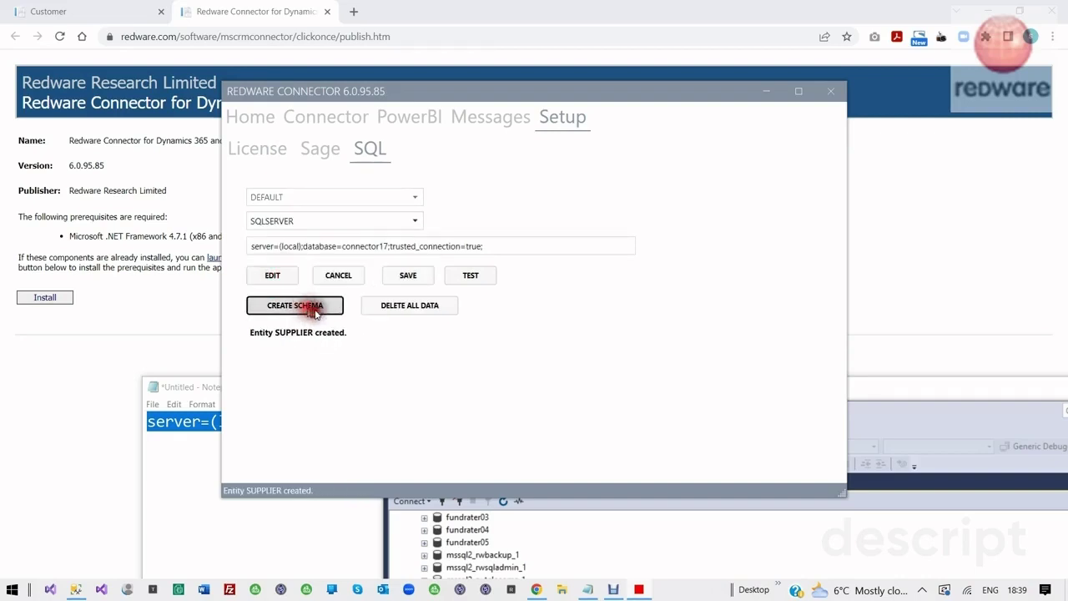
{"action": "left_click", "coordinate": [686, 526]}
{"action": "left_click_drag", "start_coordinate": [696, 405], "coordinate": [728, 164]}
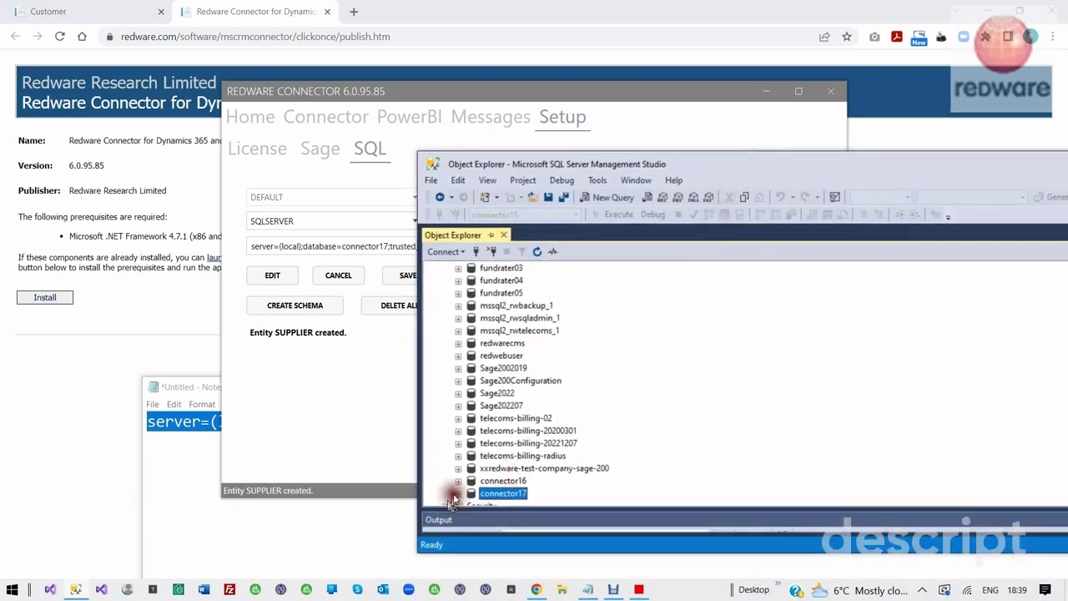
Expand connector17's Tables folder to show dbo.customer through dbo.supplier
{"action": "left_click", "coordinate": [458, 494]}
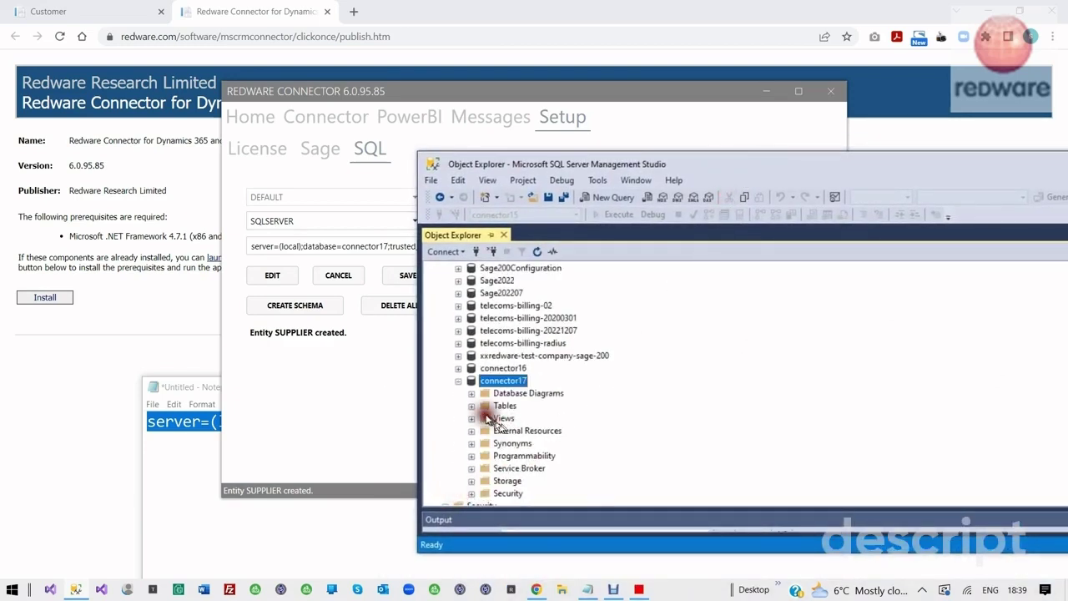
{"action": "left_click", "coordinate": [472, 407]}
{"action": "scroll", "coordinate": [492, 409], "scroll_direction": "down", "scroll_amount": 4}
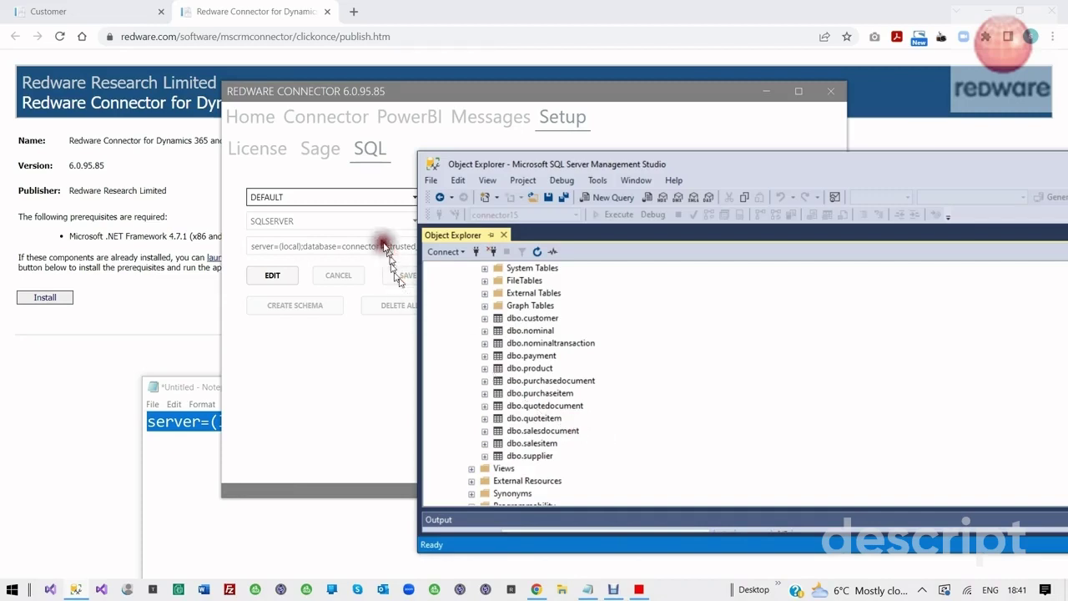
{"action": "left_click", "coordinate": [362, 173]}
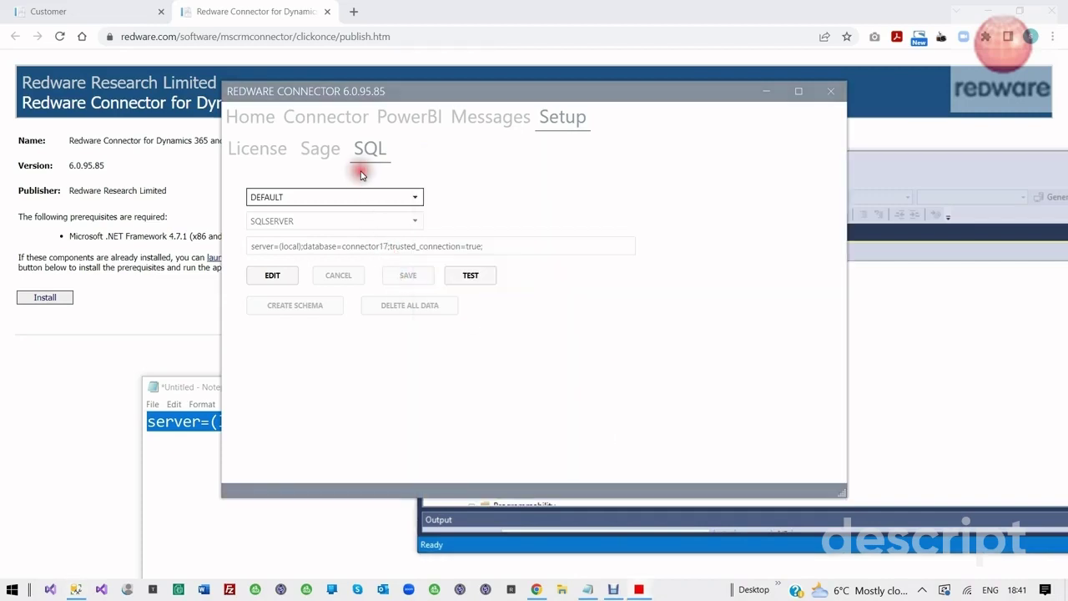
Save the Sage setup with the 2022 demodata accdata folder and test it: Sage, Config, ODBC OK
{"action": "left_click", "coordinate": [320, 150]}
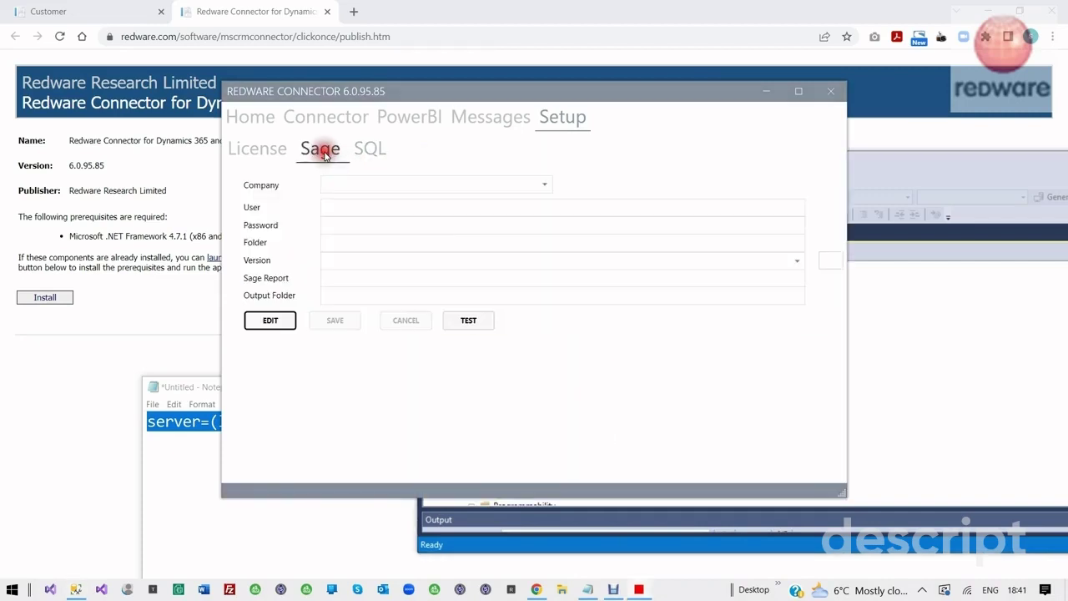
{"action": "left_click", "coordinate": [270, 322]}
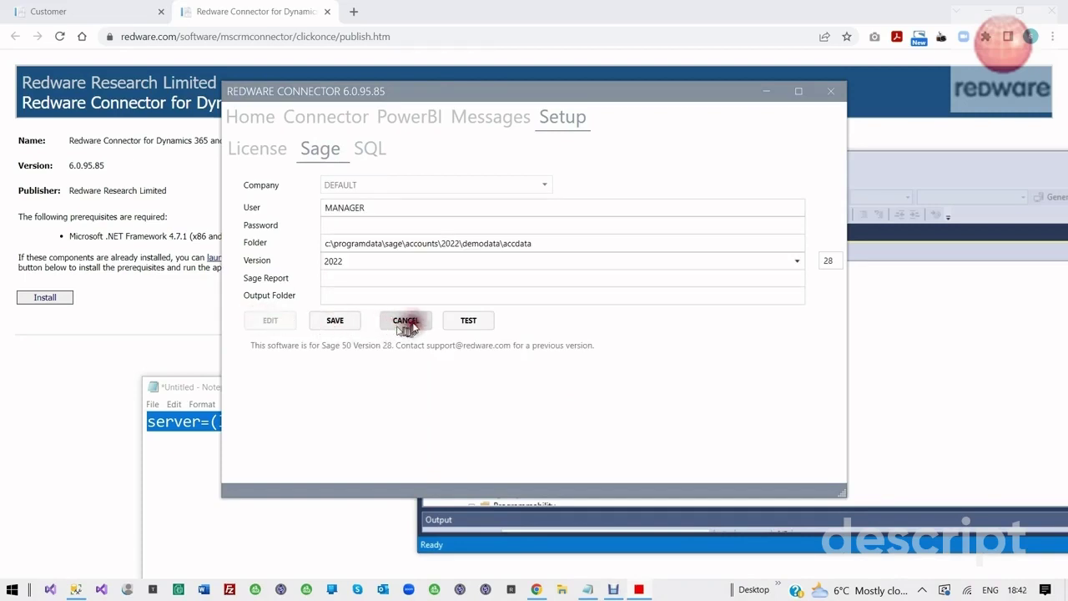
{"action": "left_click", "coordinate": [543, 243]}
{"action": "left_click_drag", "start_coordinate": [543, 244], "coordinate": [262, 243]}
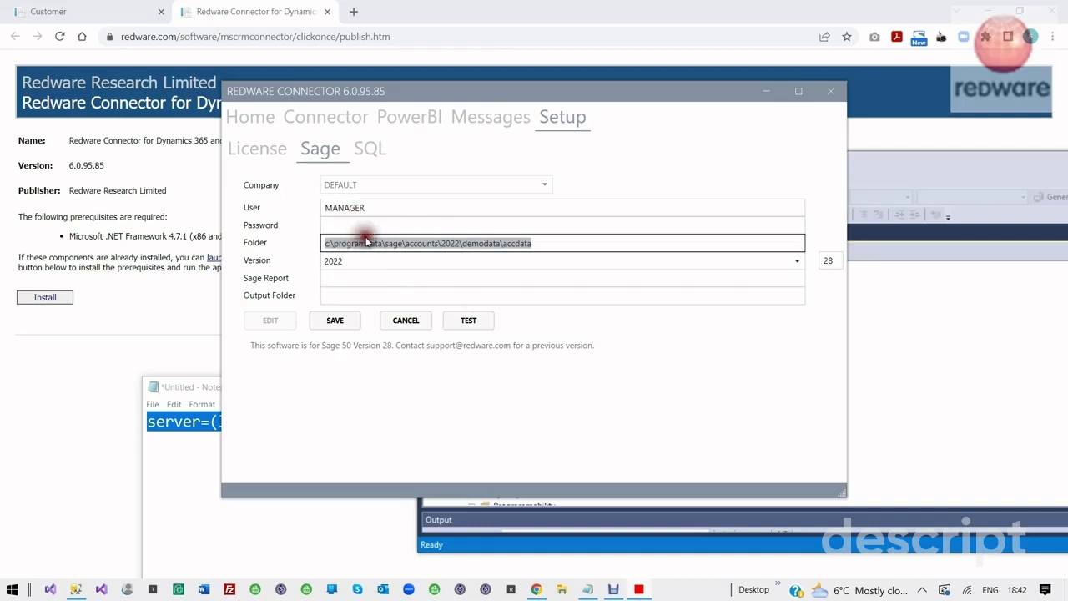
{"action": "left_click", "coordinate": [332, 324]}
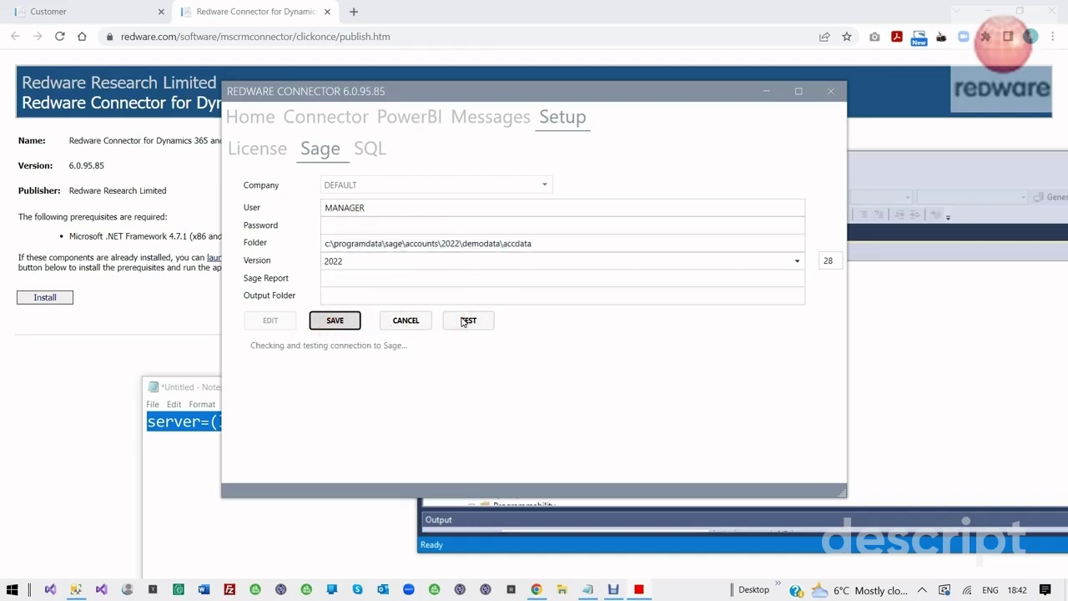
{"action": "left_click", "coordinate": [464, 320]}
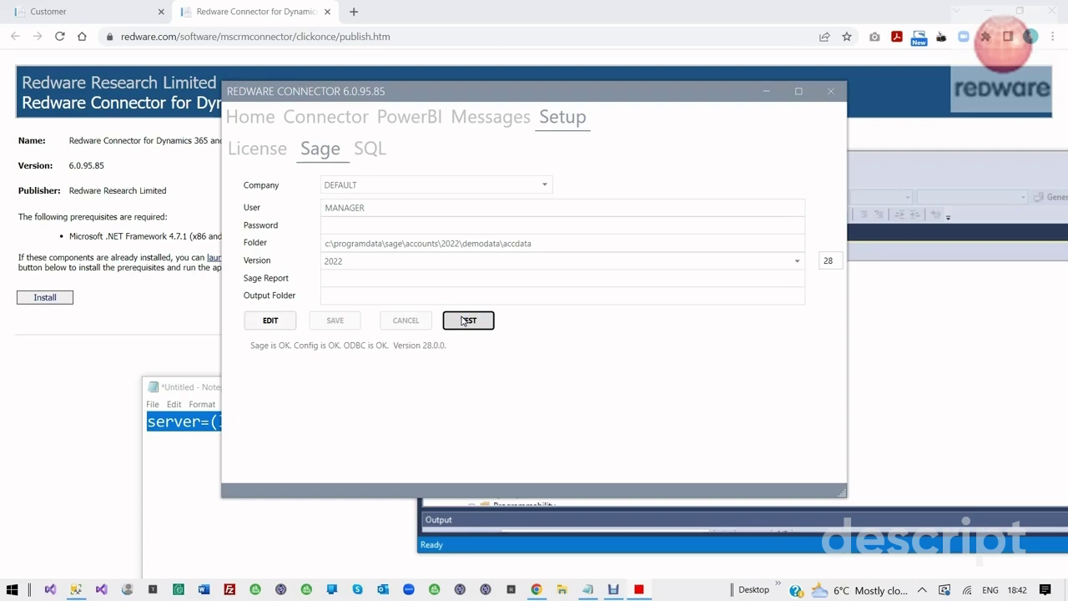
{"action": "left_click", "coordinate": [464, 321]}
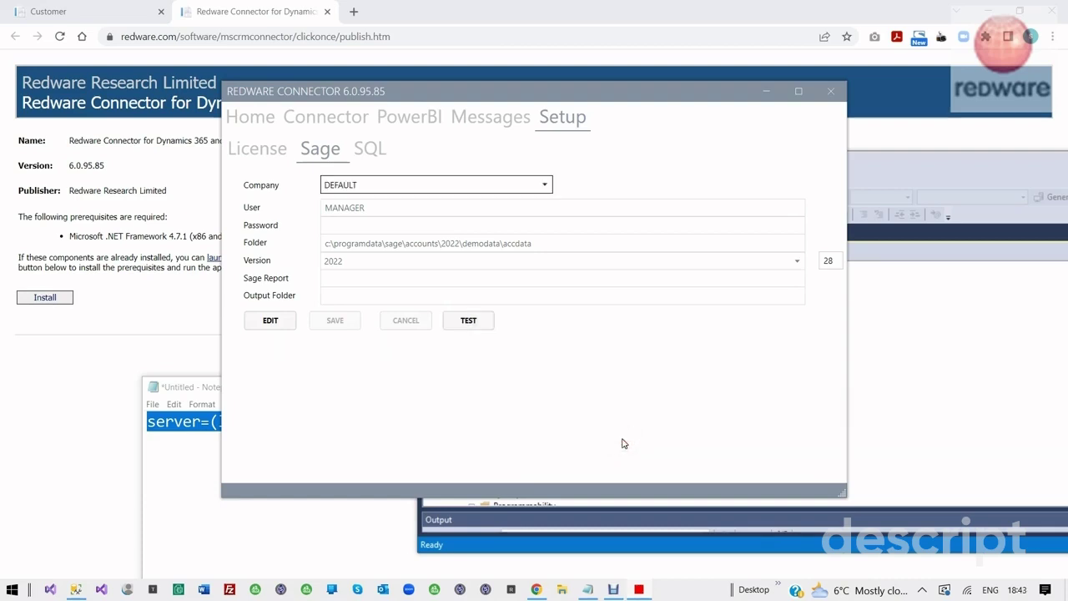
Set the SAGE50 DEFAULT Power BI connector's SQL Connector to SQL - DEFAULT and save it
{"action": "left_click", "coordinate": [404, 120]}
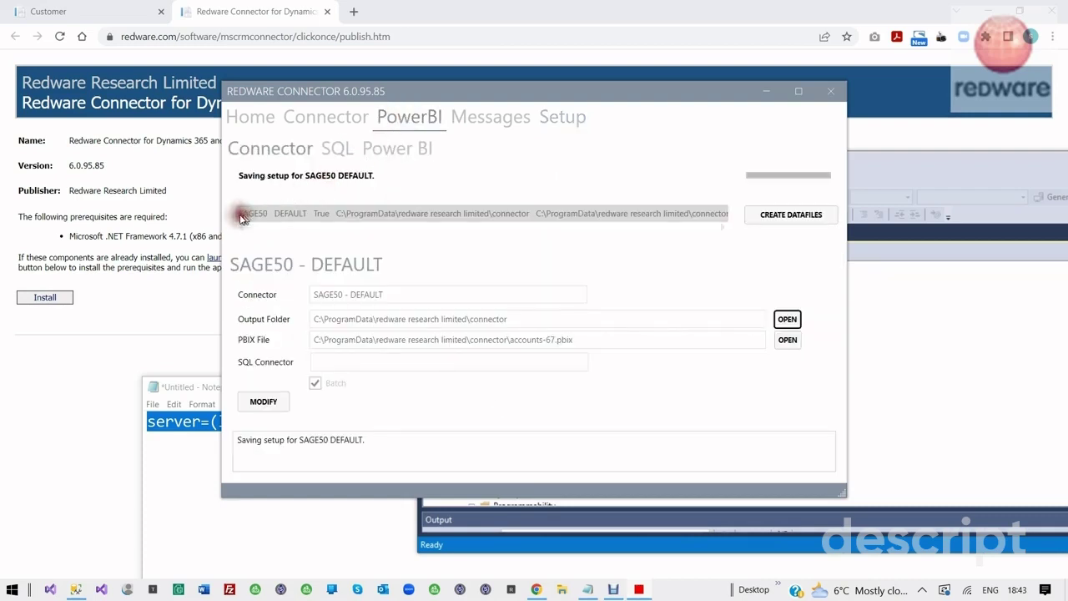
{"action": "left_click", "coordinate": [263, 402]}
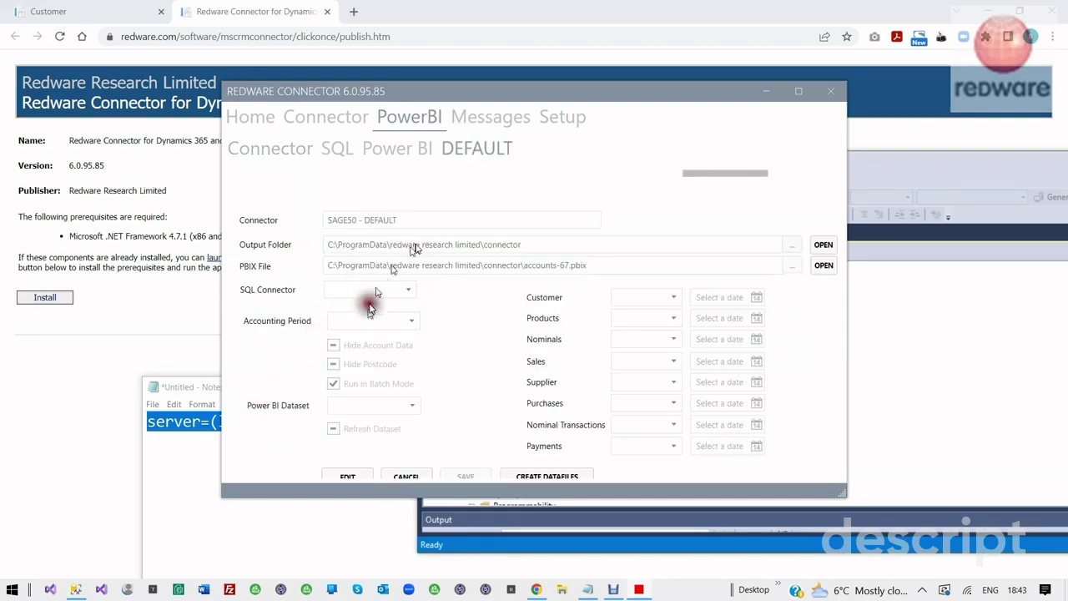
{"action": "left_click", "coordinate": [347, 477]}
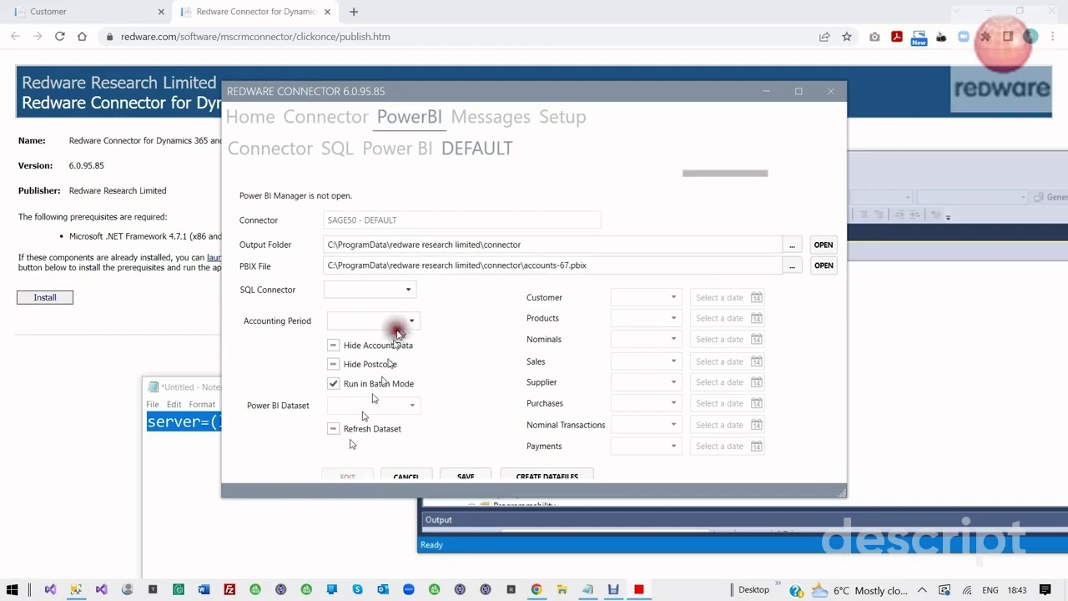
{"action": "left_click", "coordinate": [407, 289]}
{"action": "left_click", "coordinate": [393, 308]}
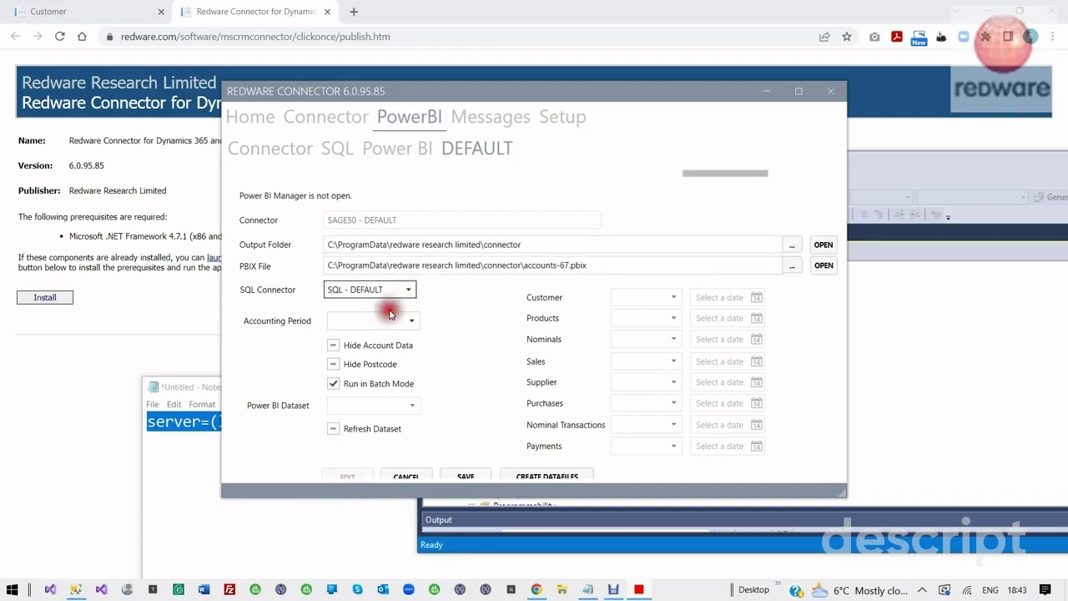
{"action": "left_click", "coordinate": [464, 474]}
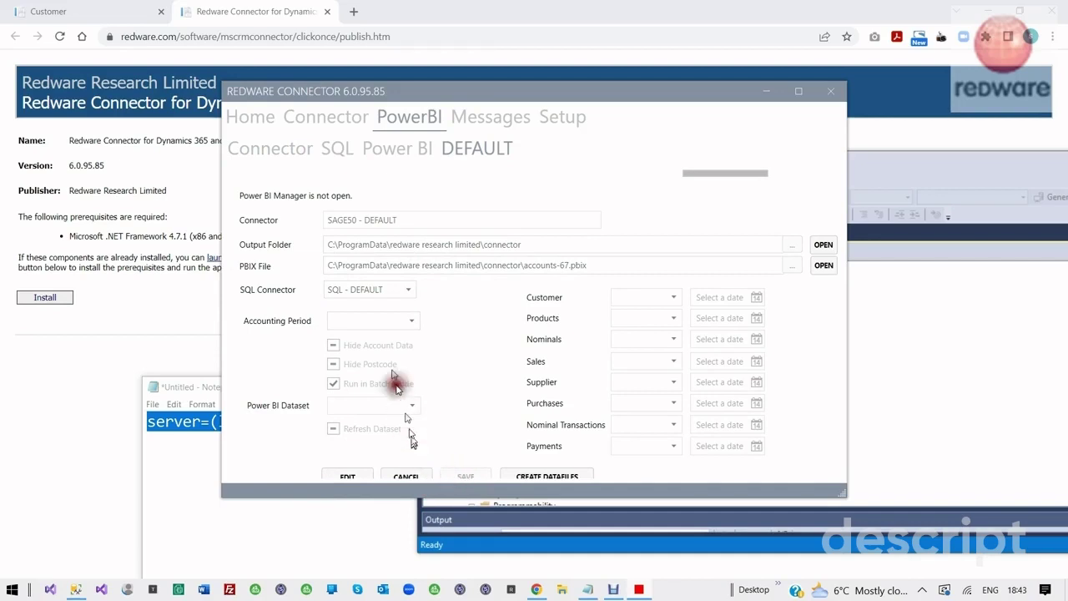
{"action": "left_click", "coordinate": [380, 152]}
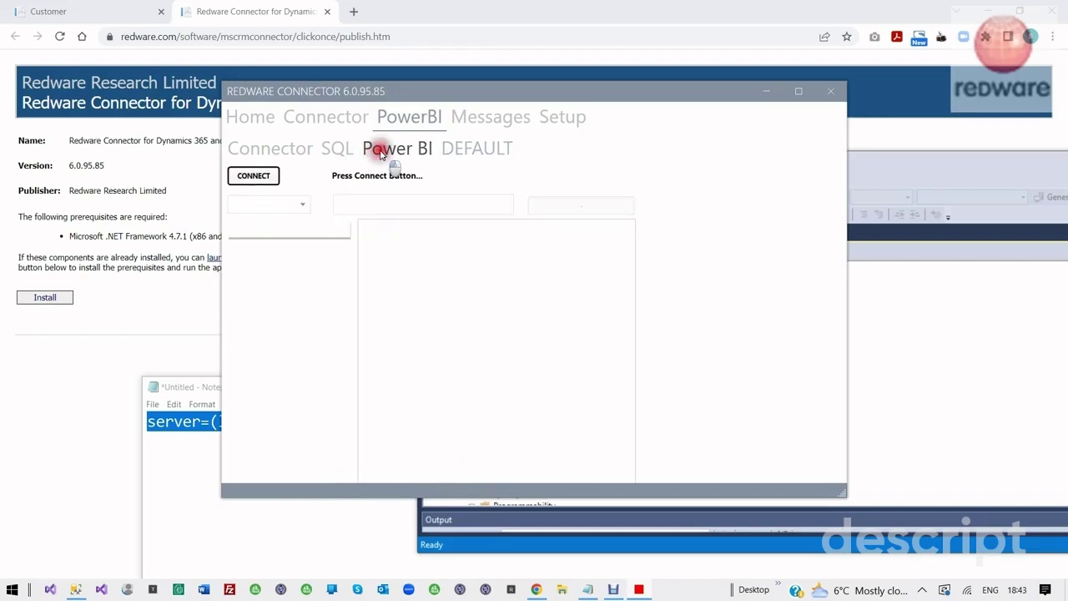
Return to the SAGE50 - DEFAULT connector page to create its 12 data files
{"action": "left_click", "coordinate": [274, 147]}
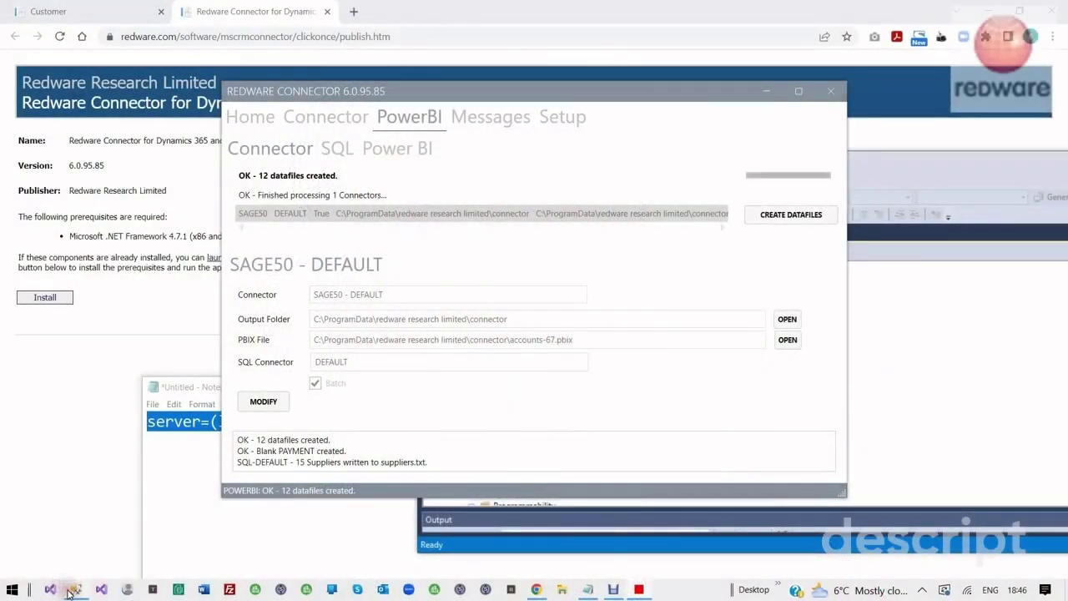
Select the top 1000 rows of connector17's dbo.customer table to confirm 30 customer records
{"action": "left_click", "coordinate": [72, 589]}
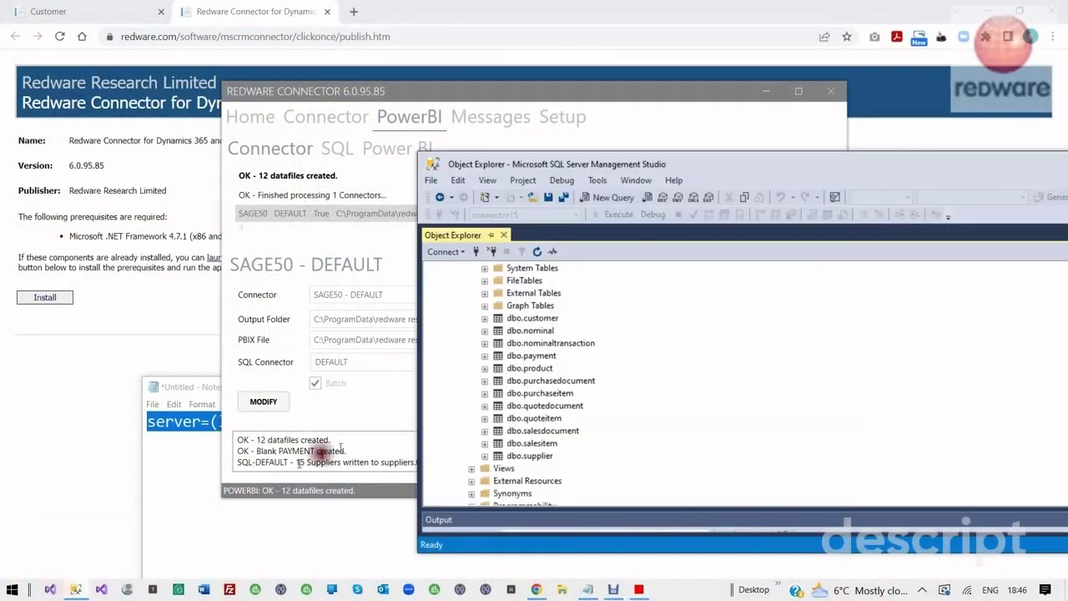
{"action": "right_click", "coordinate": [551, 322]}
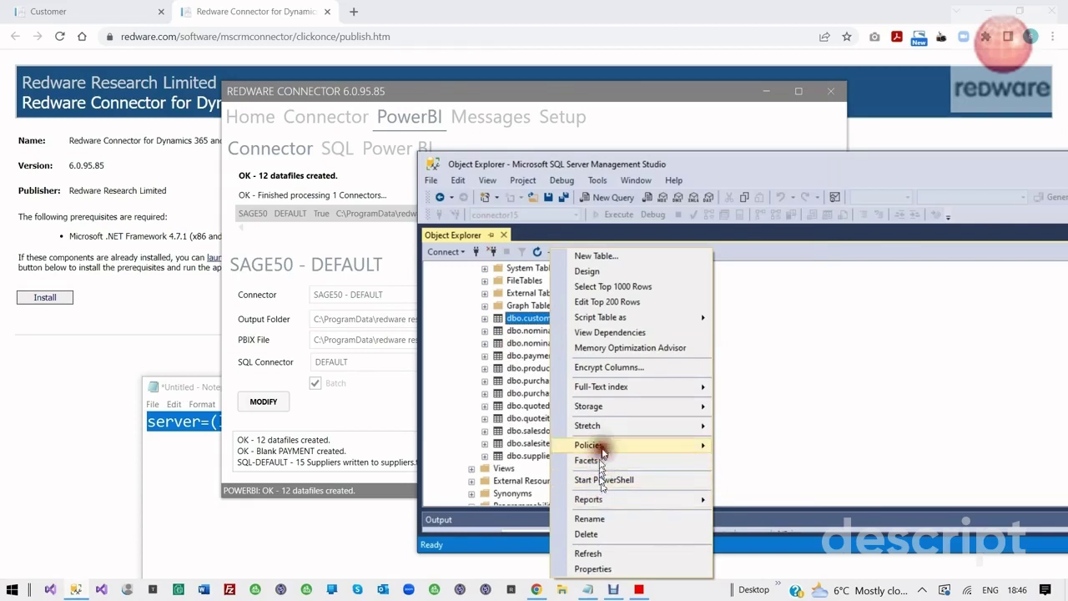
{"action": "left_click", "coordinate": [624, 286]}
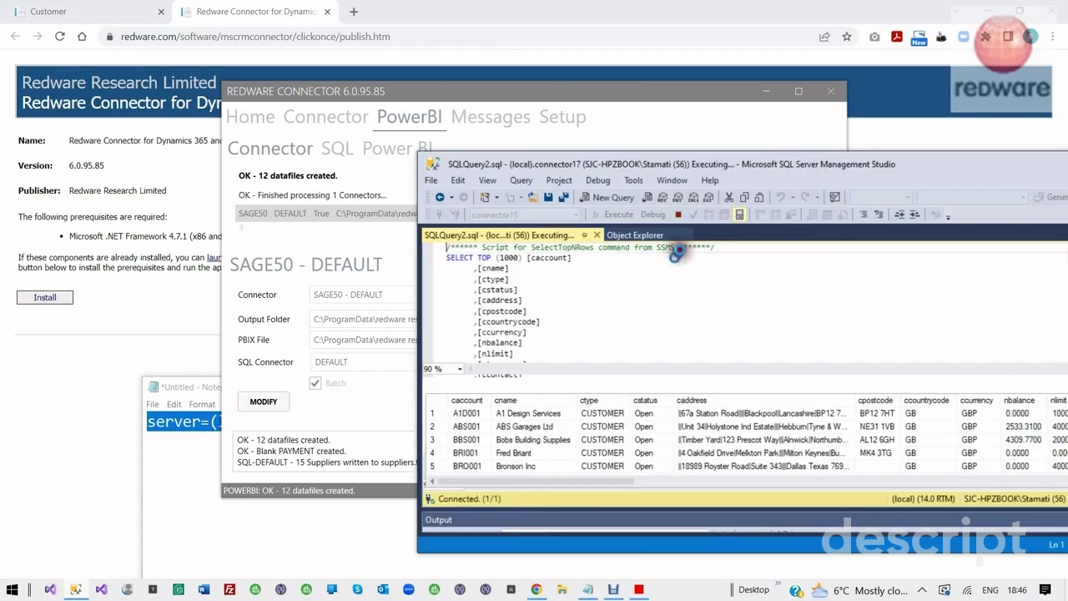
{"action": "left_click_drag", "start_coordinate": [727, 159], "coordinate": [448, 85]}
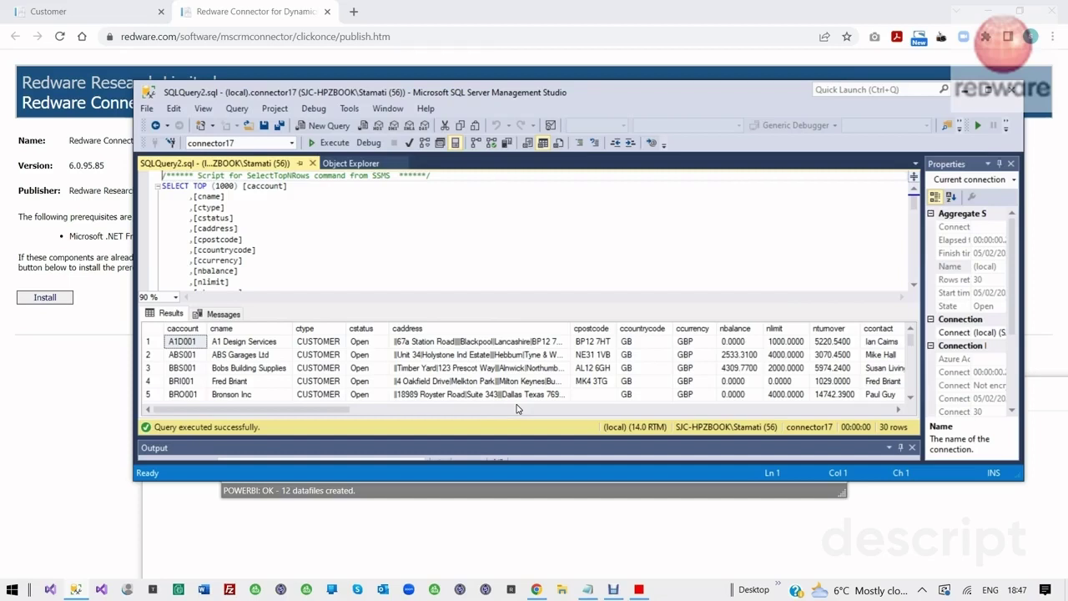
{"action": "left_click", "coordinate": [494, 490]}
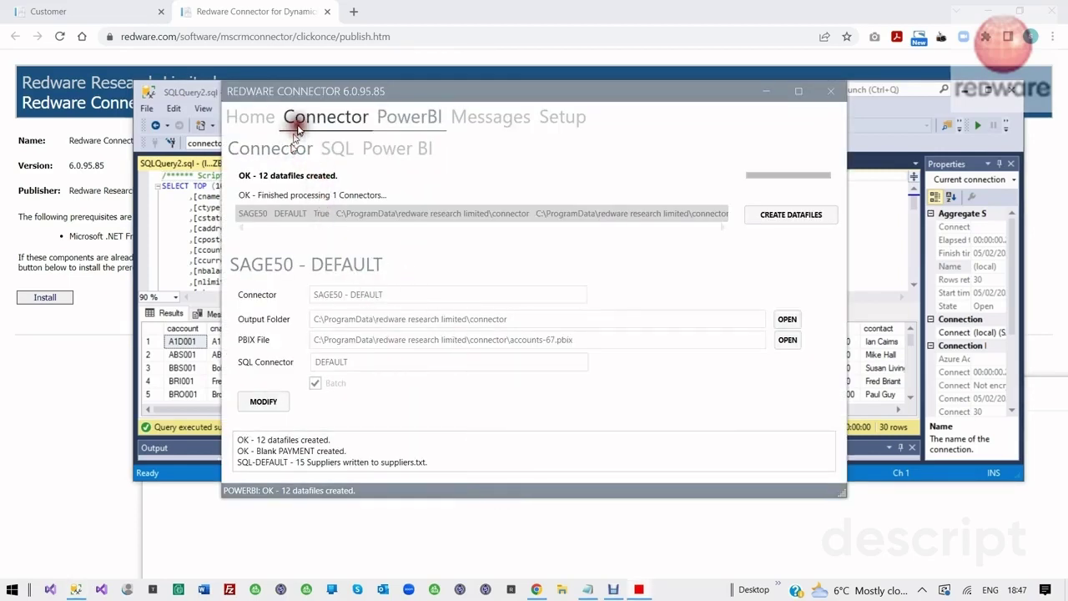
Open the connector data folder and preview customers, nominals, payments, purchaseitems and suppliers .txt files
{"action": "left_click", "coordinate": [249, 116]}
{"action": "left_click", "coordinate": [661, 421]}
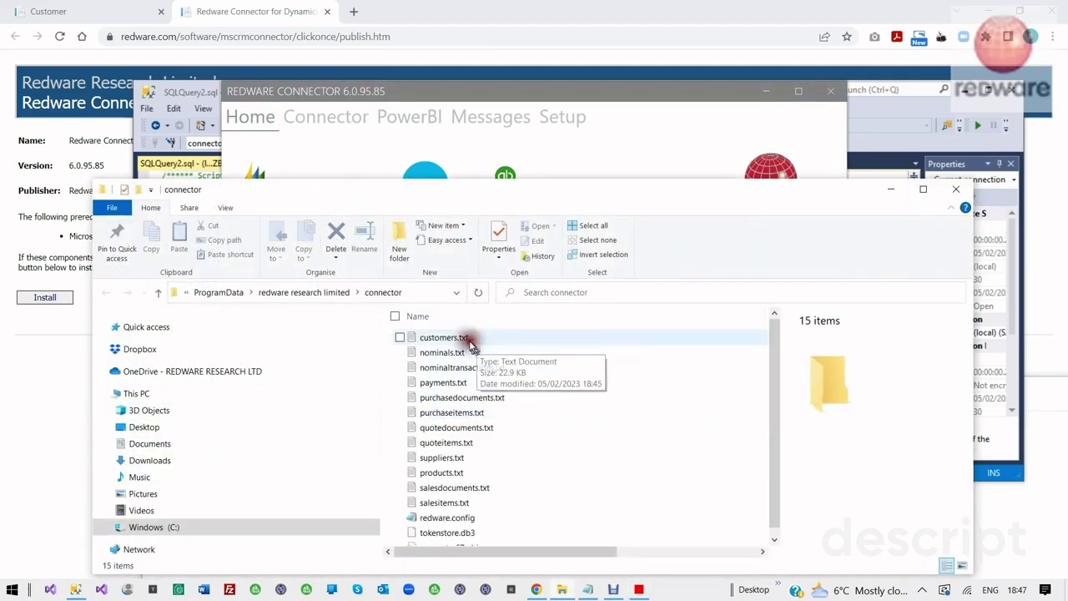
{"action": "left_click", "coordinate": [474, 339]}
{"action": "left_click", "coordinate": [459, 354]}
{"action": "left_click", "coordinate": [457, 381]}
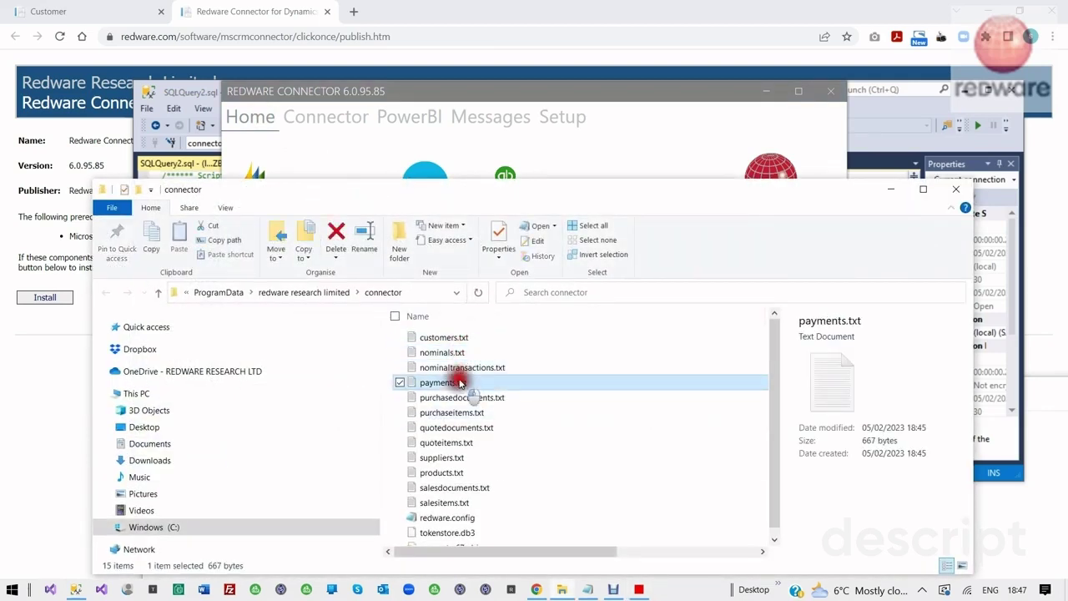
{"action": "left_click", "coordinate": [457, 412]}
{"action": "left_click", "coordinate": [457, 457]}
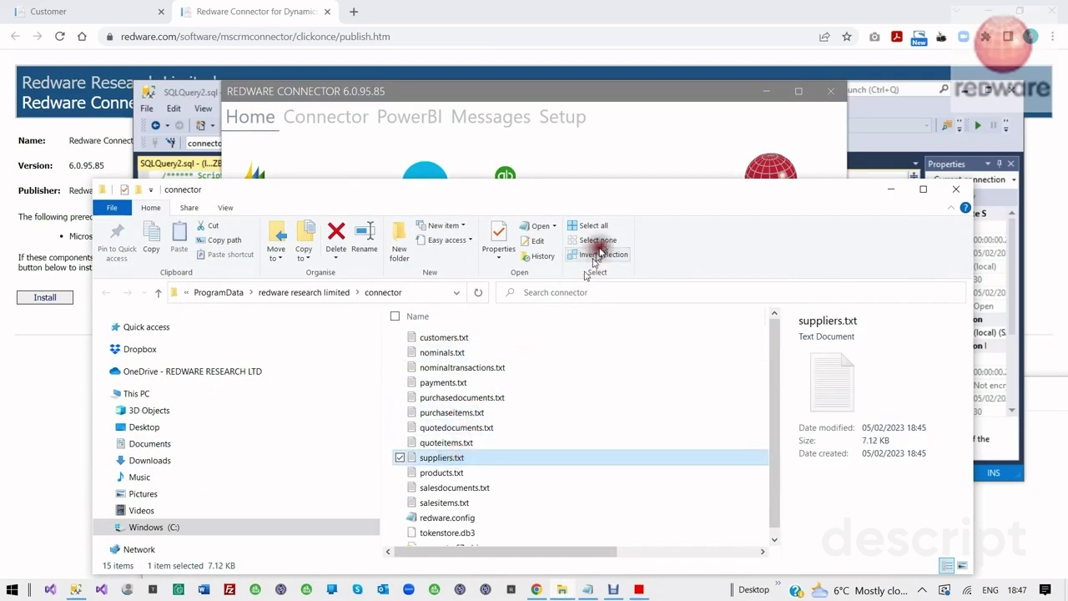
{"action": "left_click_drag", "start_coordinate": [622, 190], "coordinate": [565, 341]}
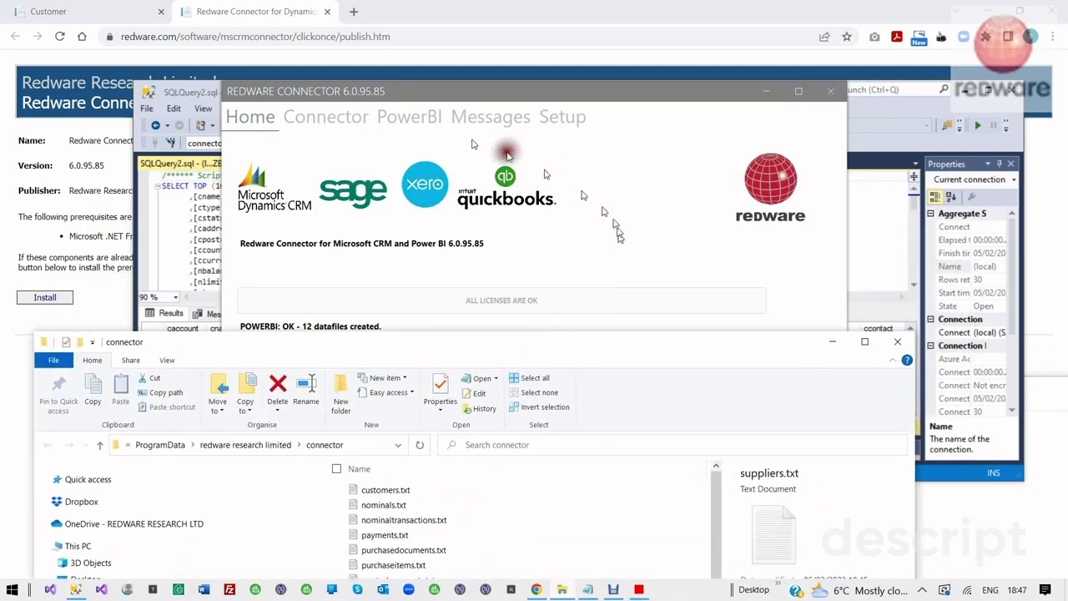
{"action": "left_click", "coordinate": [409, 116]}
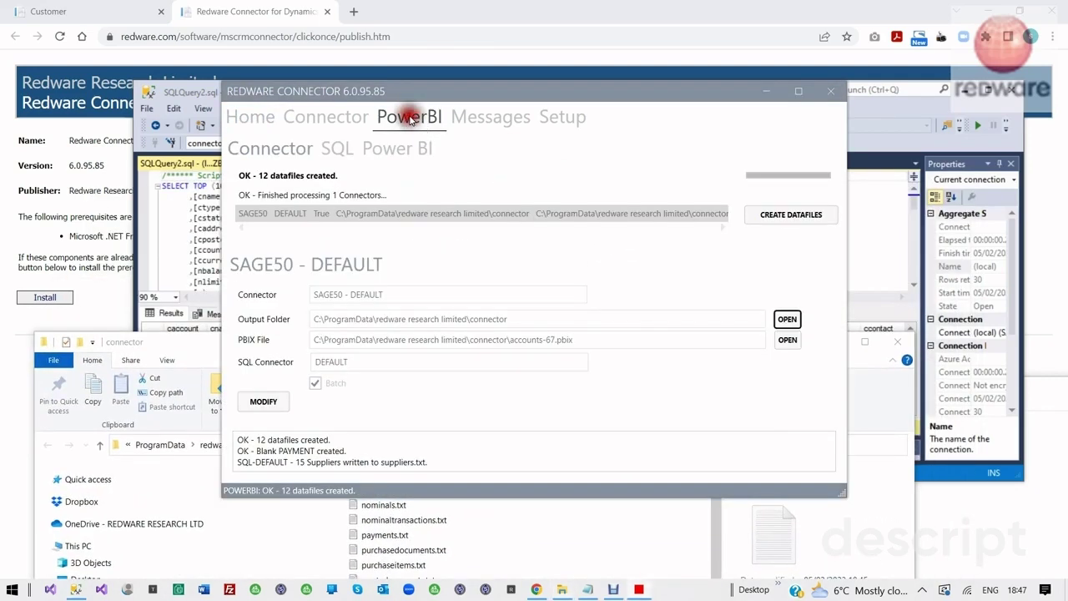
Open the accounts-67.pbix report in Power BI Desktop and refresh its data
{"action": "left_click", "coordinate": [785, 339]}
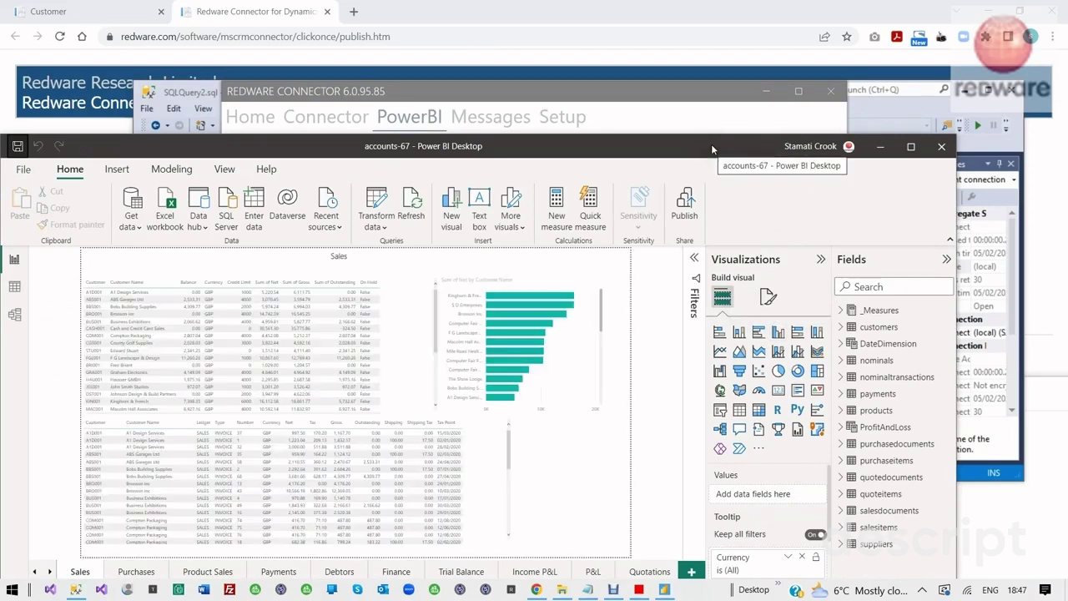
{"action": "left_click", "coordinate": [402, 209]}
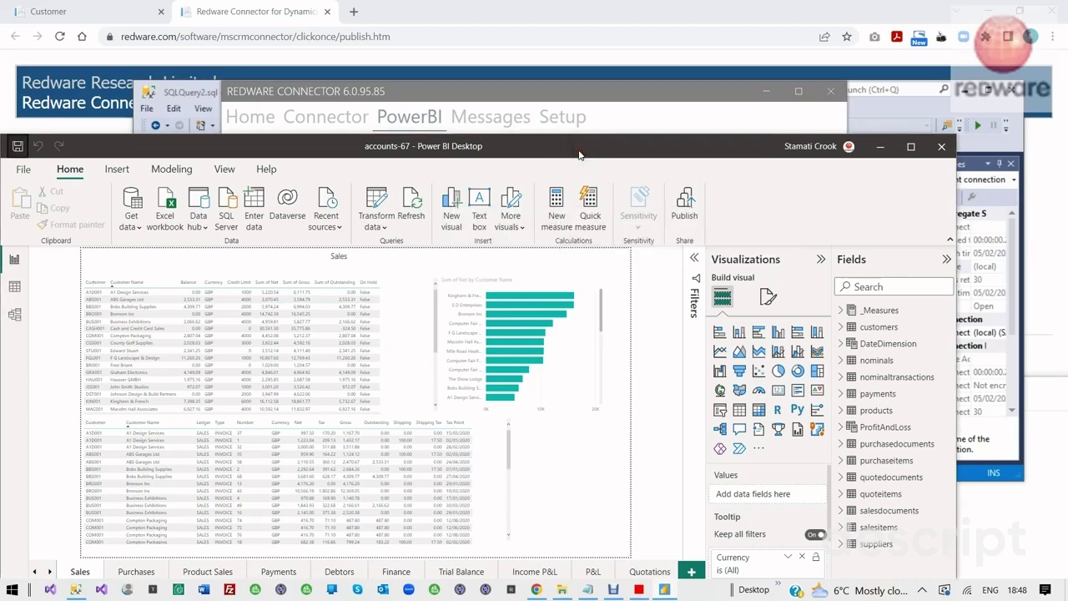
{"action": "left_click_drag", "start_coordinate": [584, 151], "coordinate": [722, 267]}
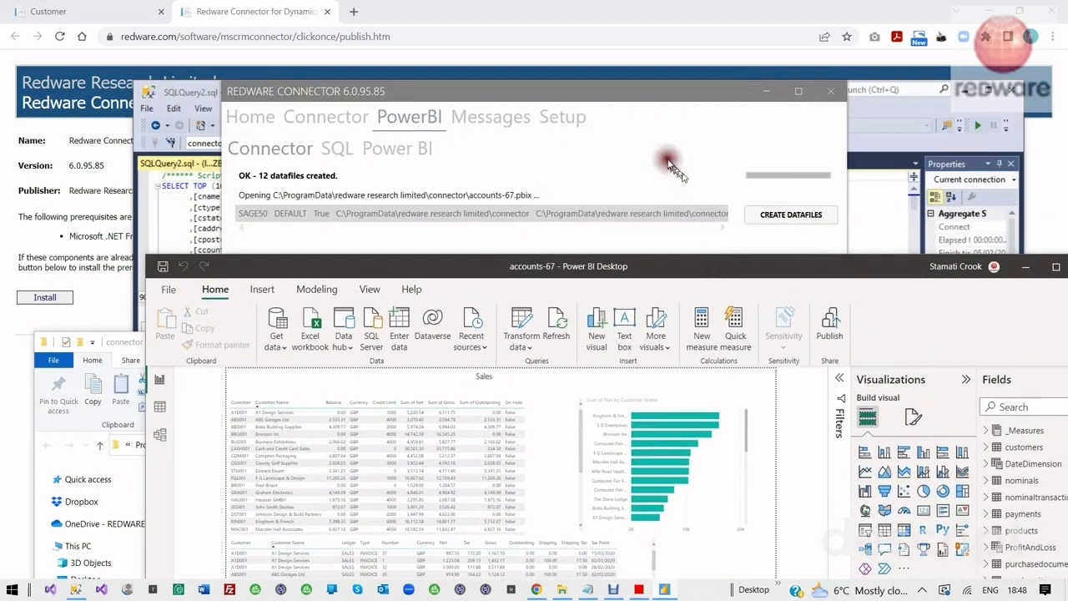
Preview nominals.txt in the data folder, then scroll the 30-row dbo.customer query results
{"action": "left_click", "coordinate": [668, 159]}
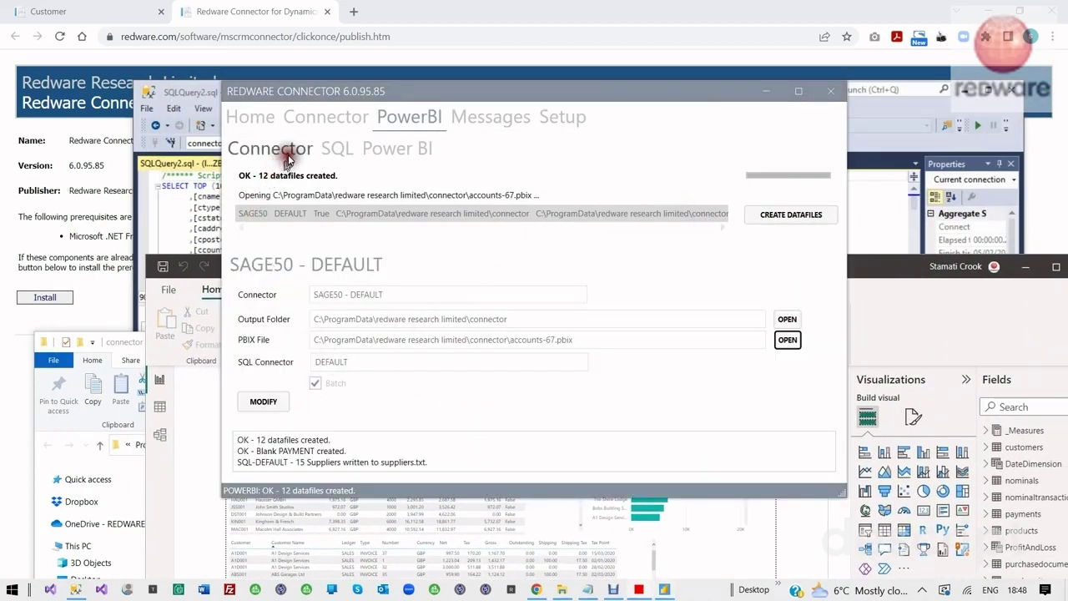
{"action": "left_click", "coordinate": [254, 116]}
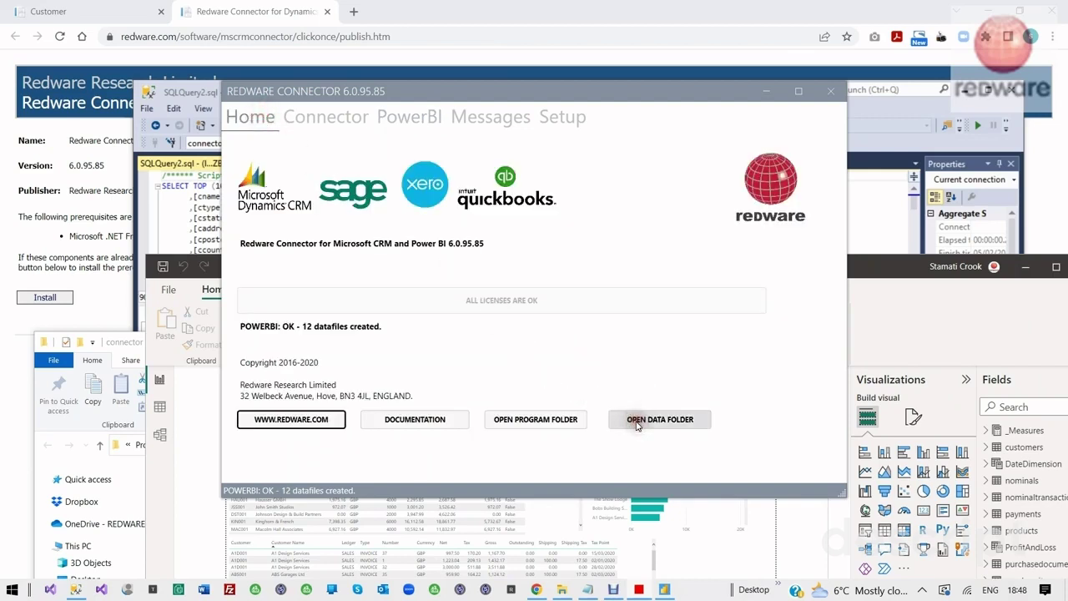
{"action": "left_click", "coordinate": [636, 420]}
{"action": "left_click", "coordinate": [384, 505]}
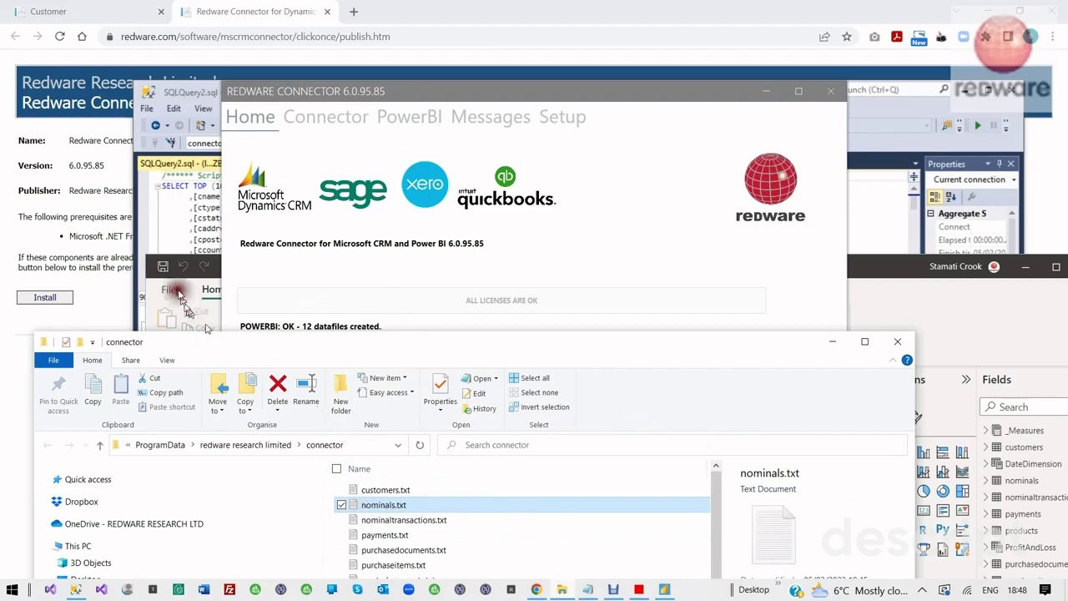
{"action": "left_click", "coordinate": [179, 221]}
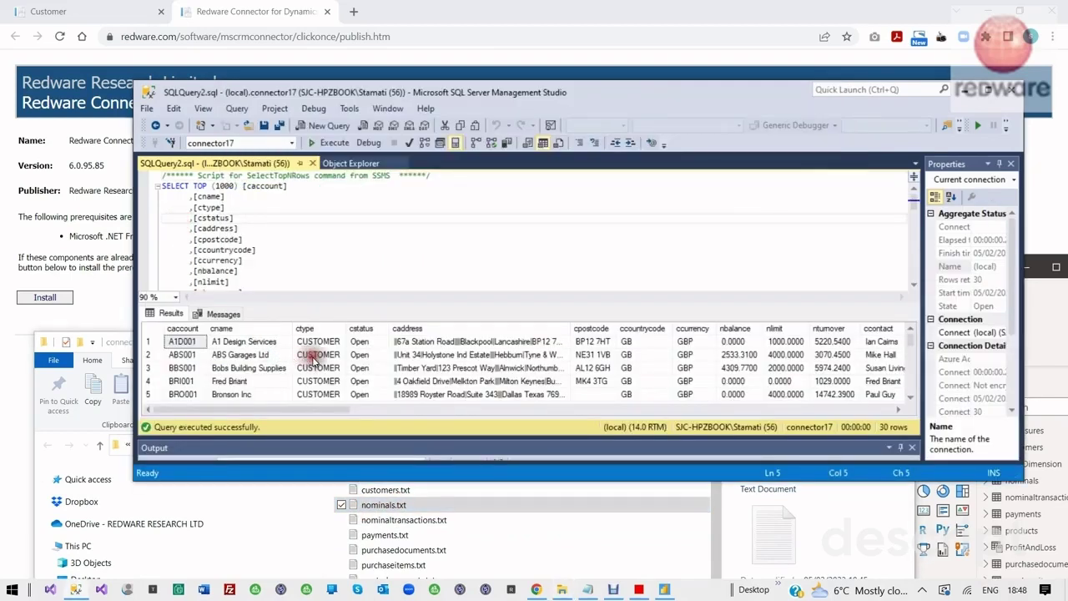
{"action": "scroll", "coordinate": [293, 388], "scroll_direction": "down", "scroll_amount": 5}
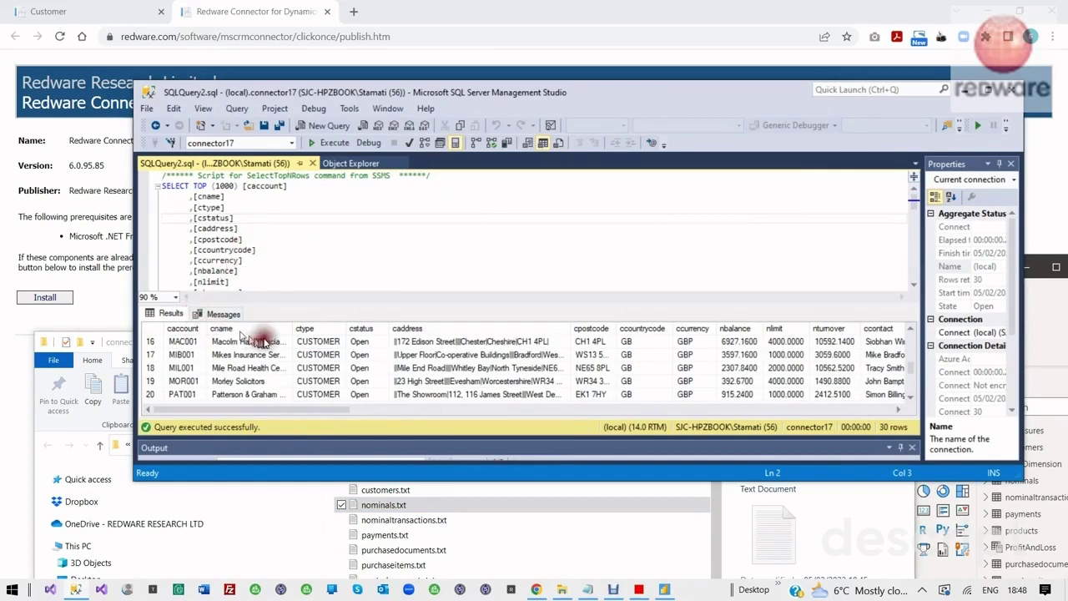